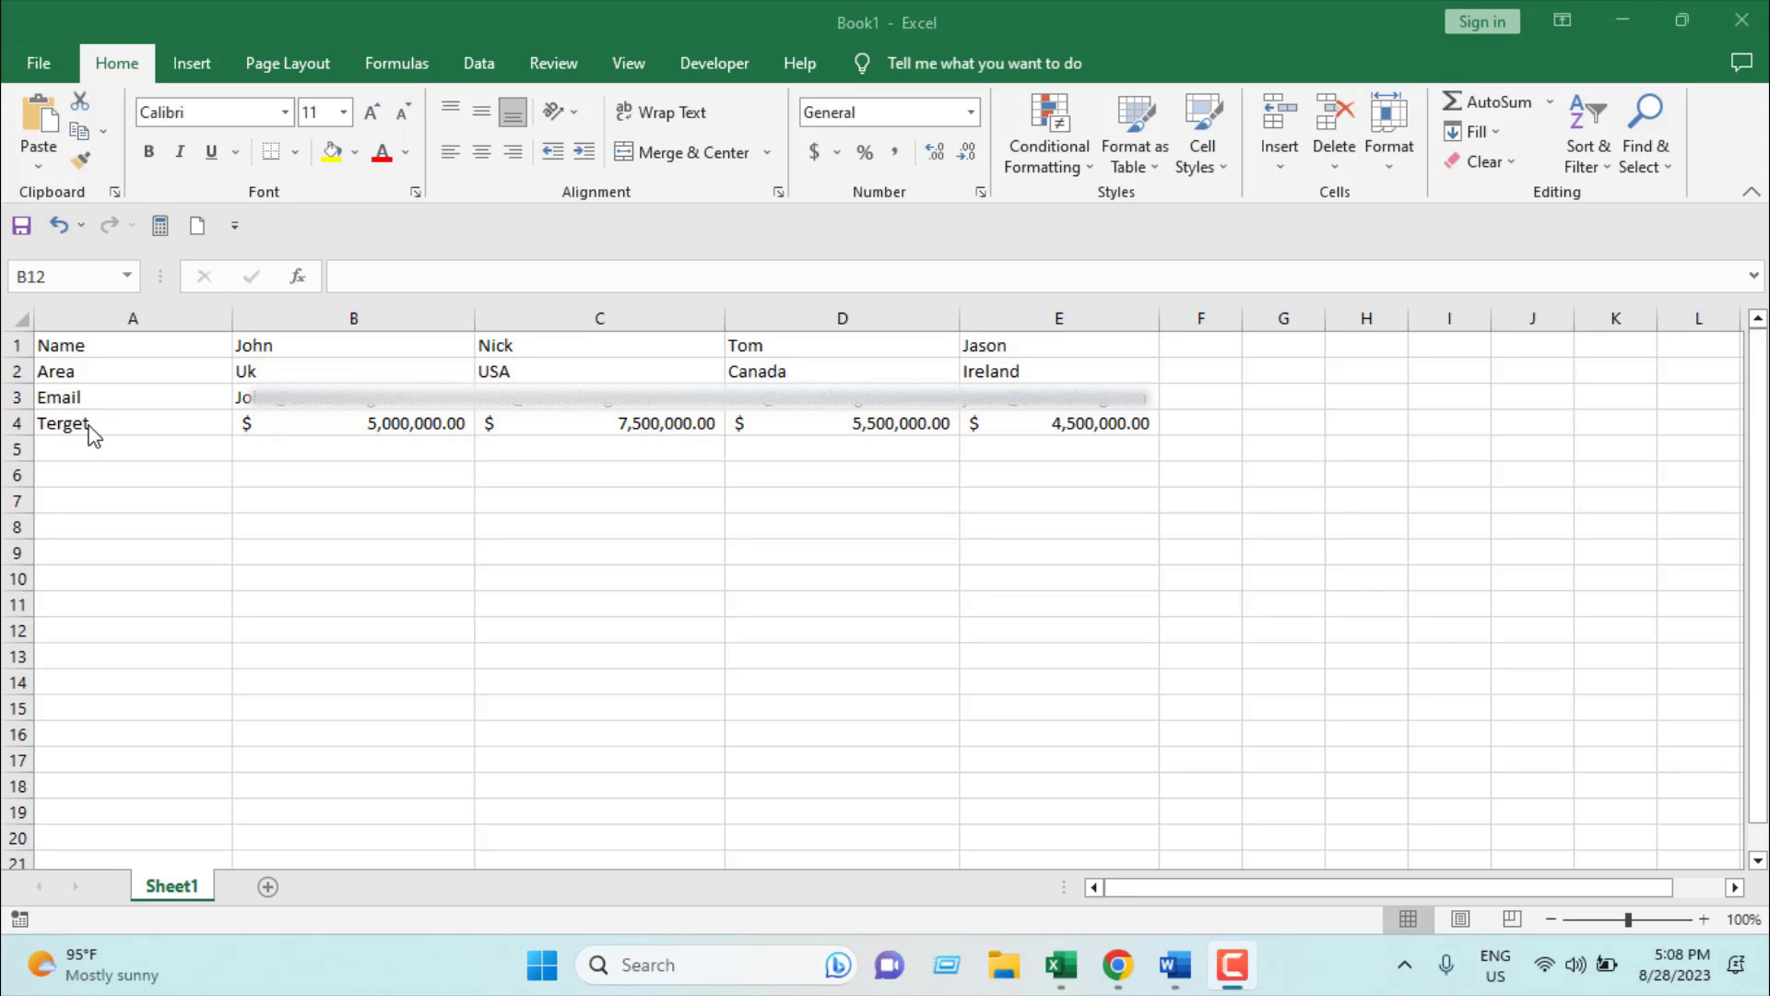
Select rows 3 and 4, the Email and Terget rows, together.
click(16, 397)
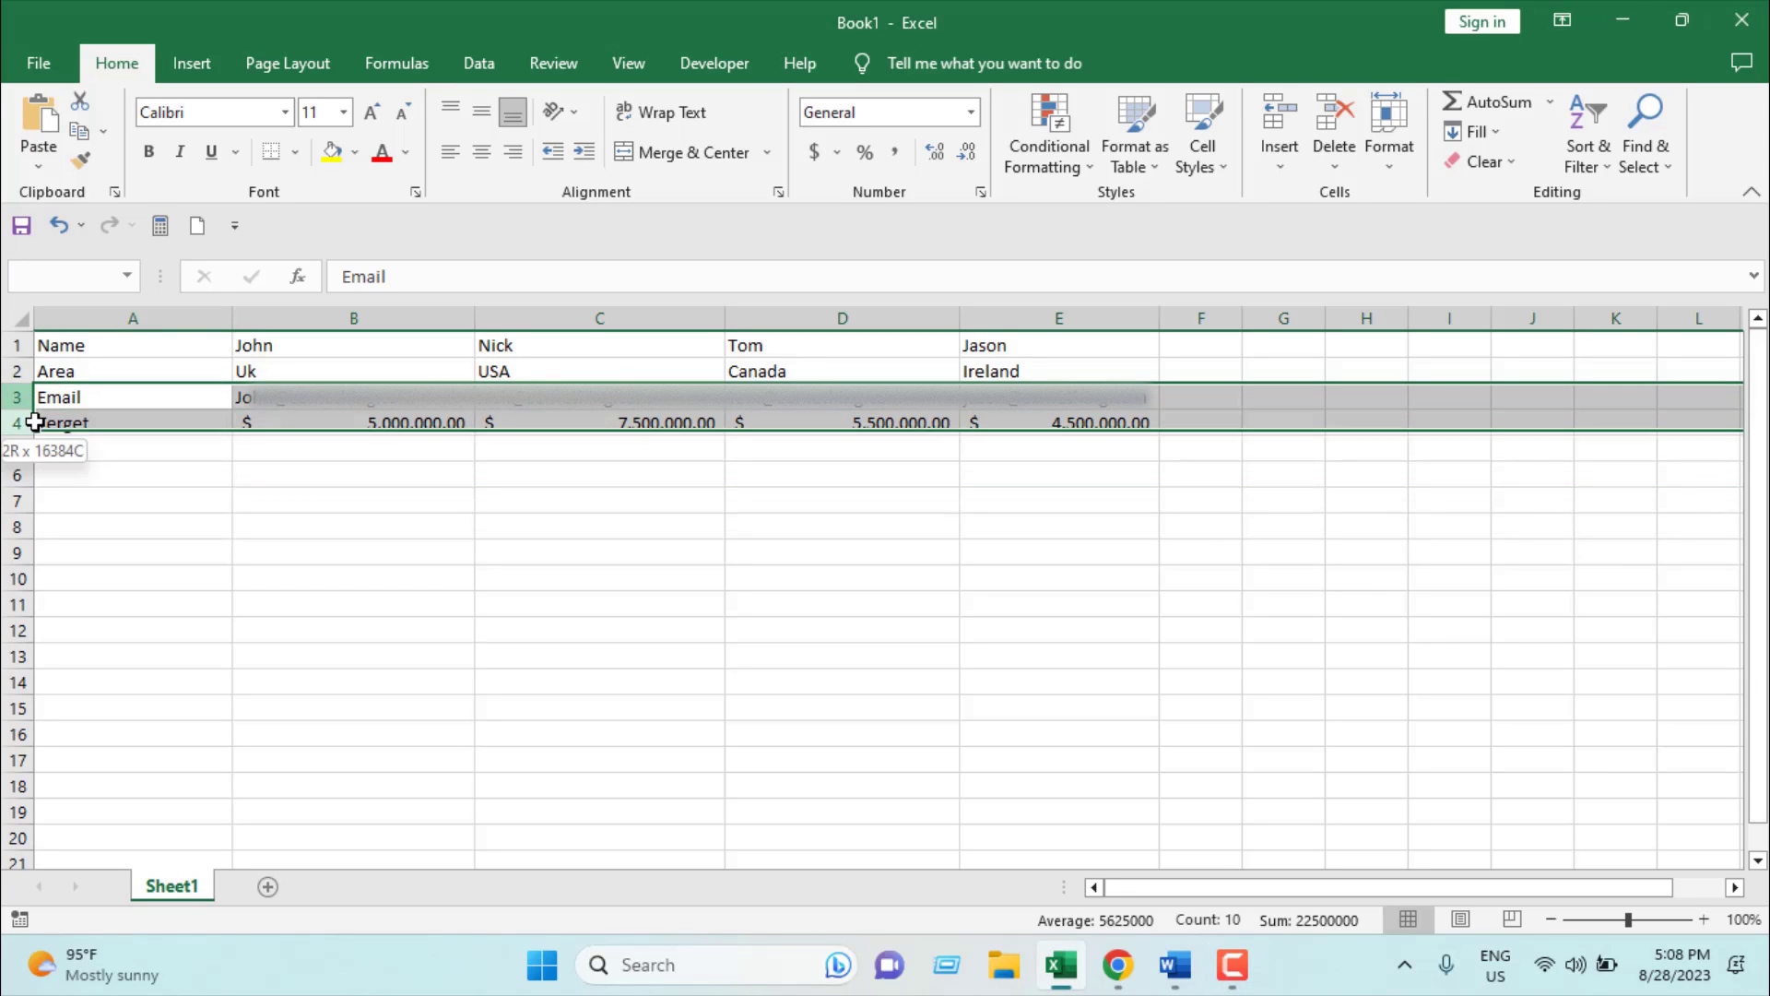
drag(17, 397, 18, 425)
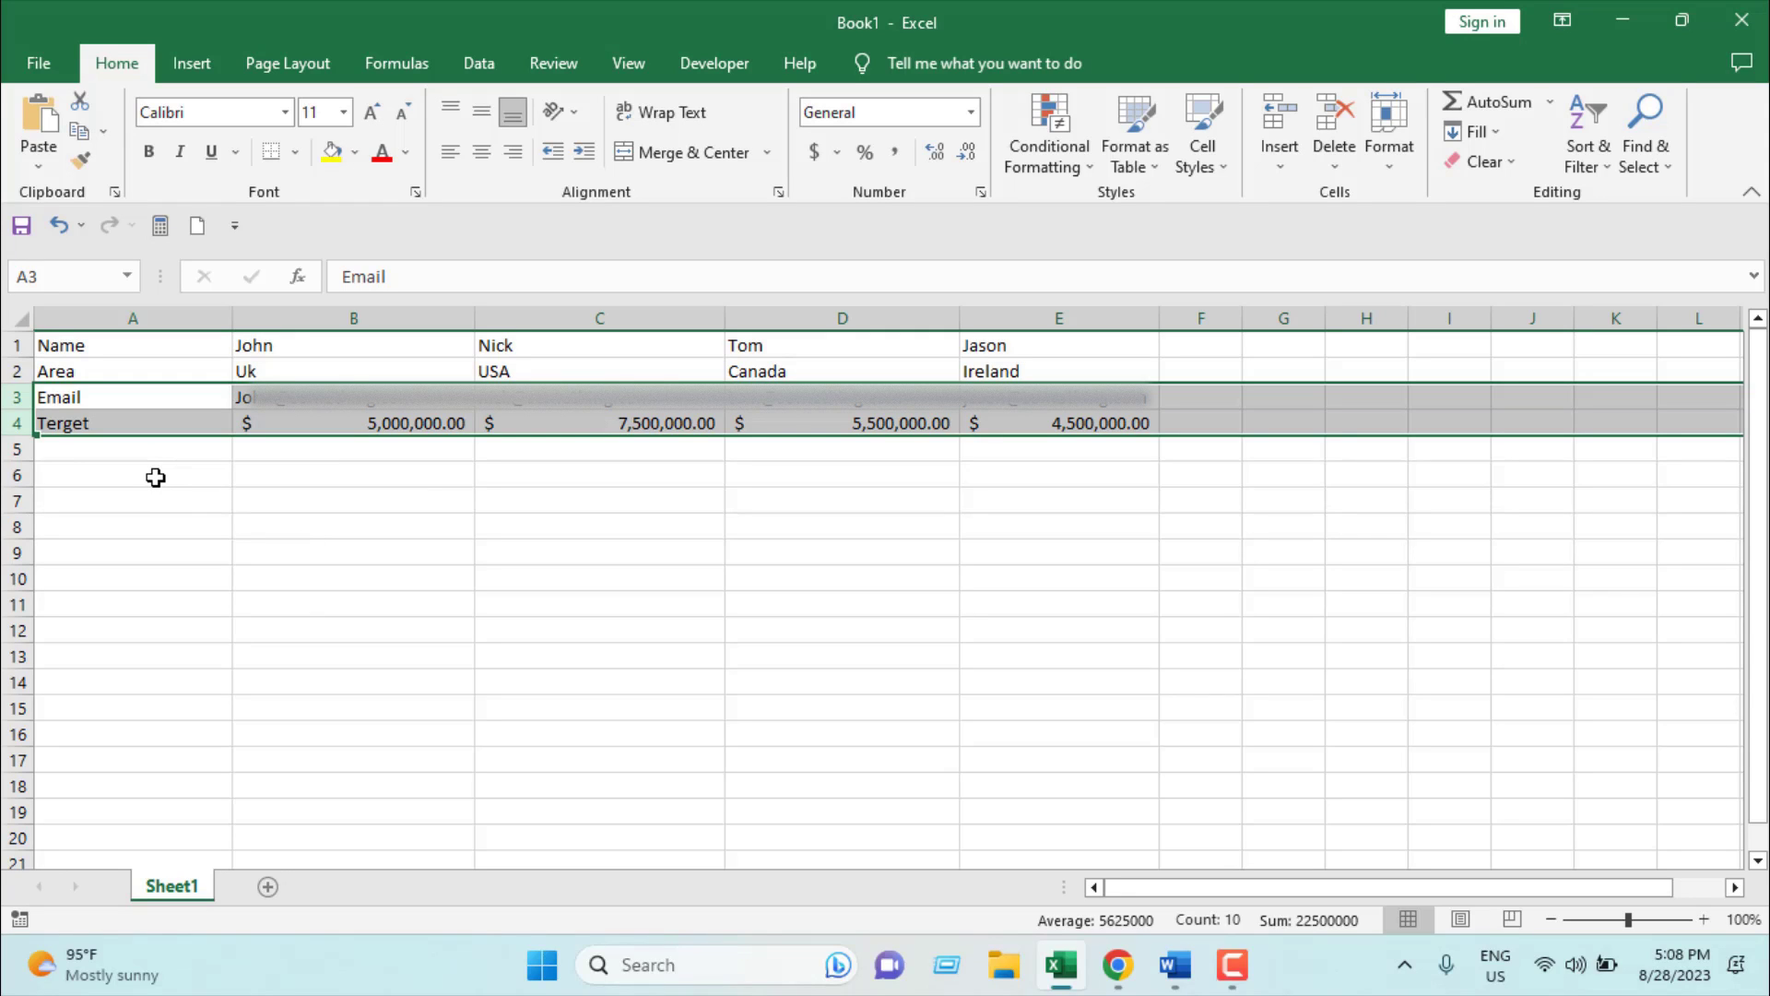
Select the whole sheet and clear the Locked protection option for all cells.
click(21, 313)
right_click(229, 375)
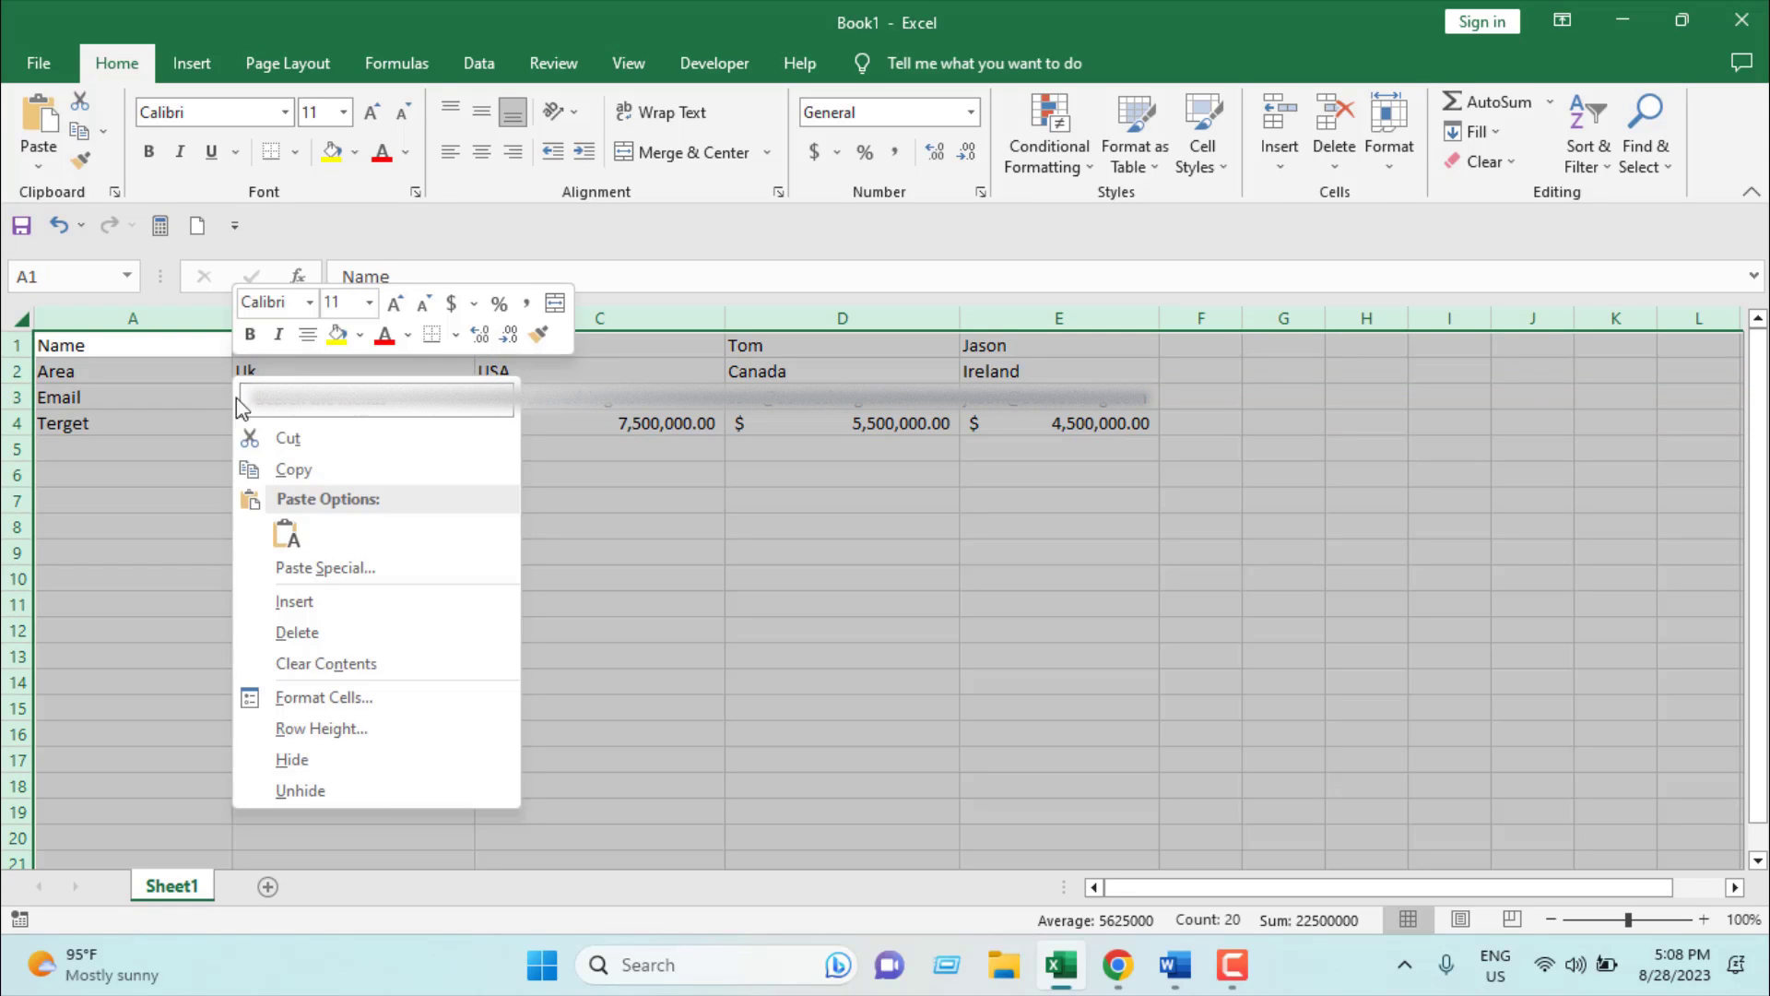
click(321, 697)
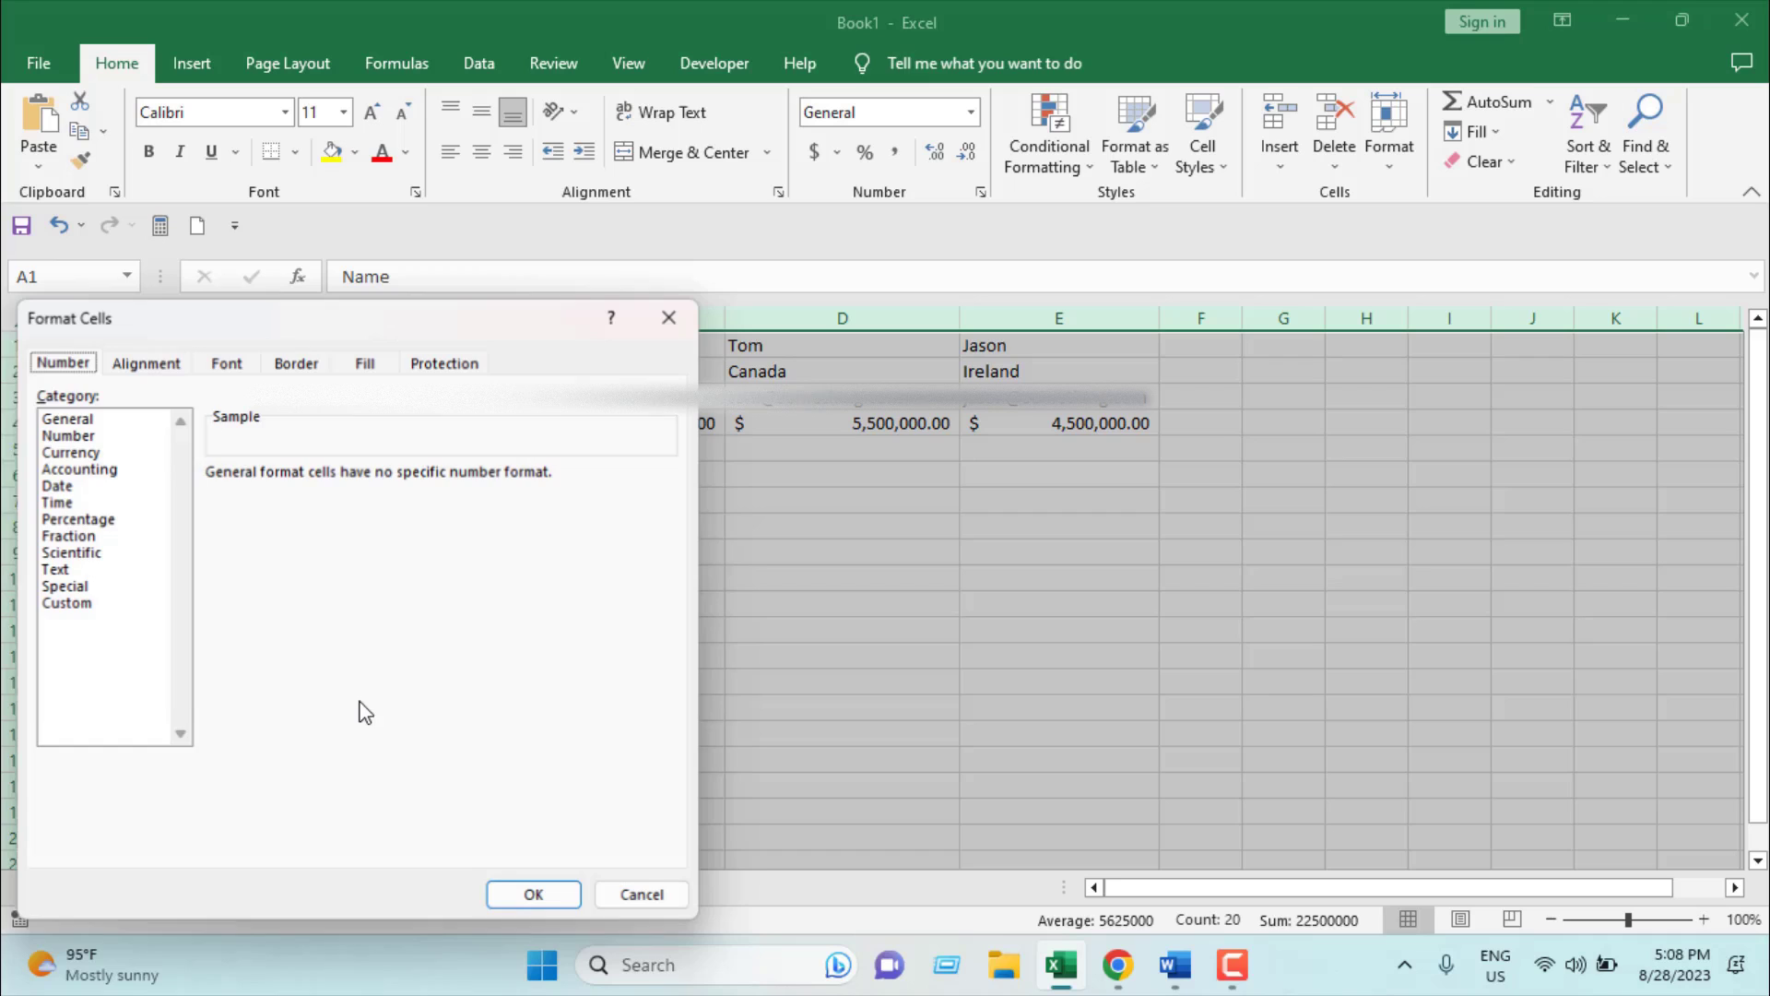
click(470, 362)
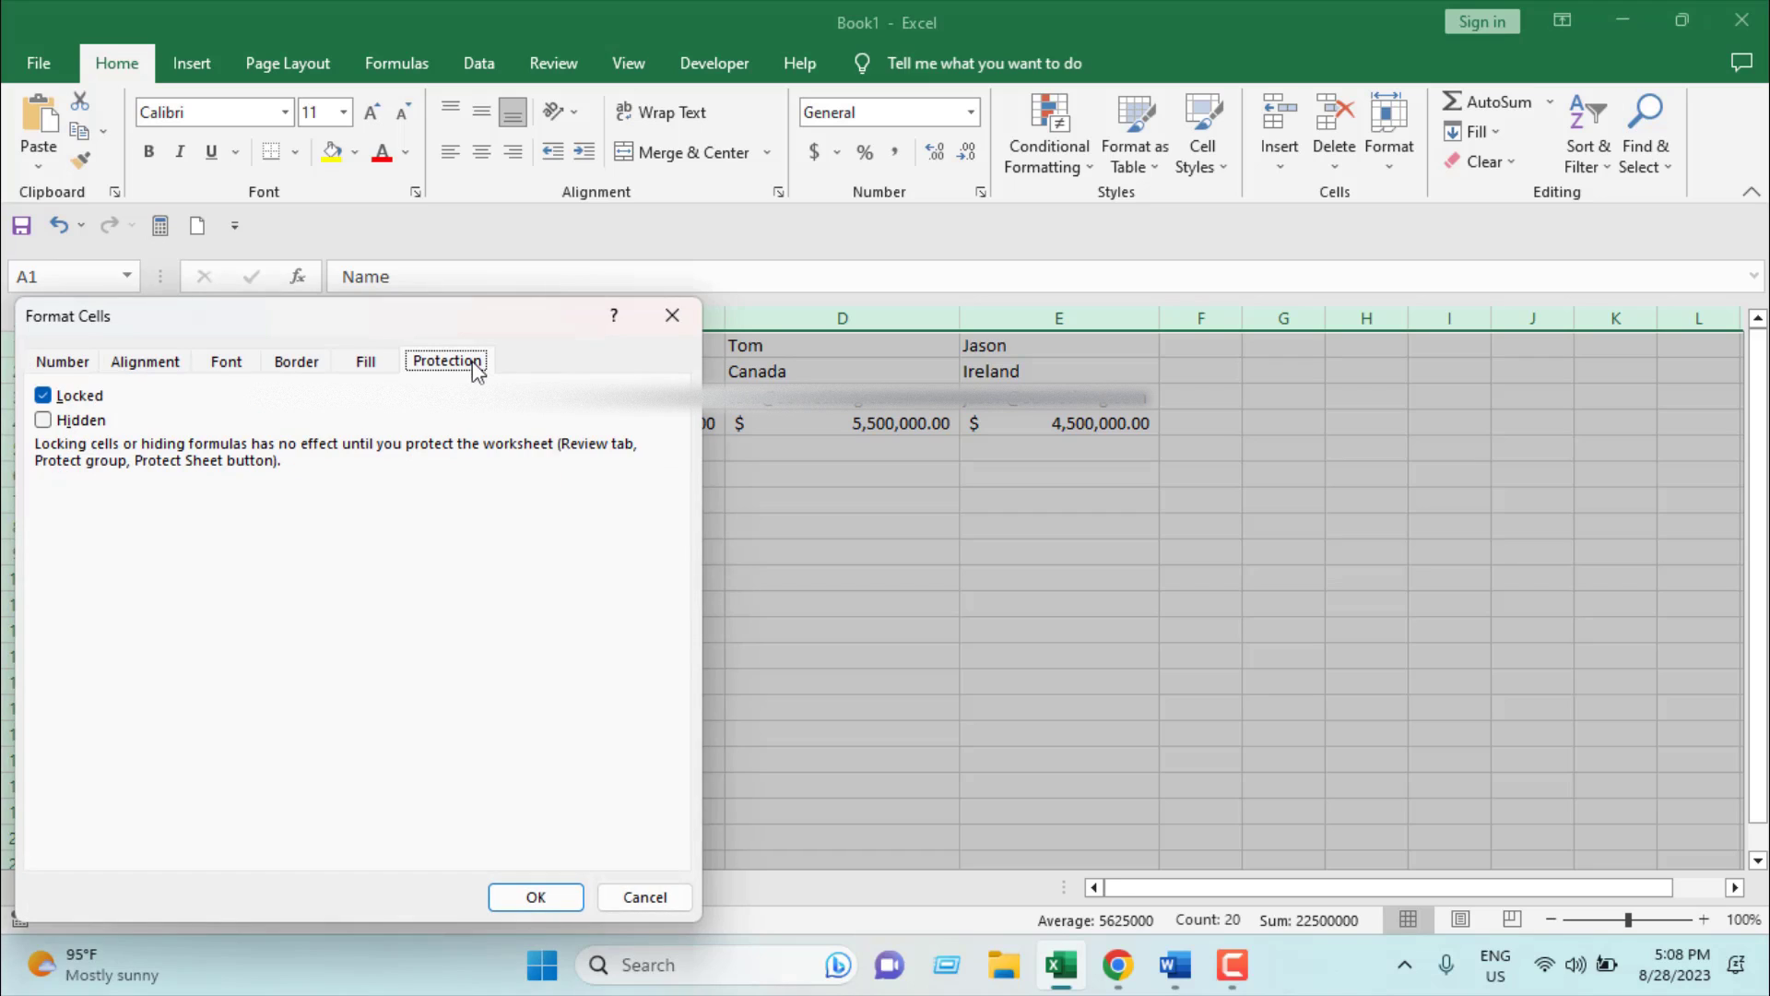
click(50, 398)
click(536, 896)
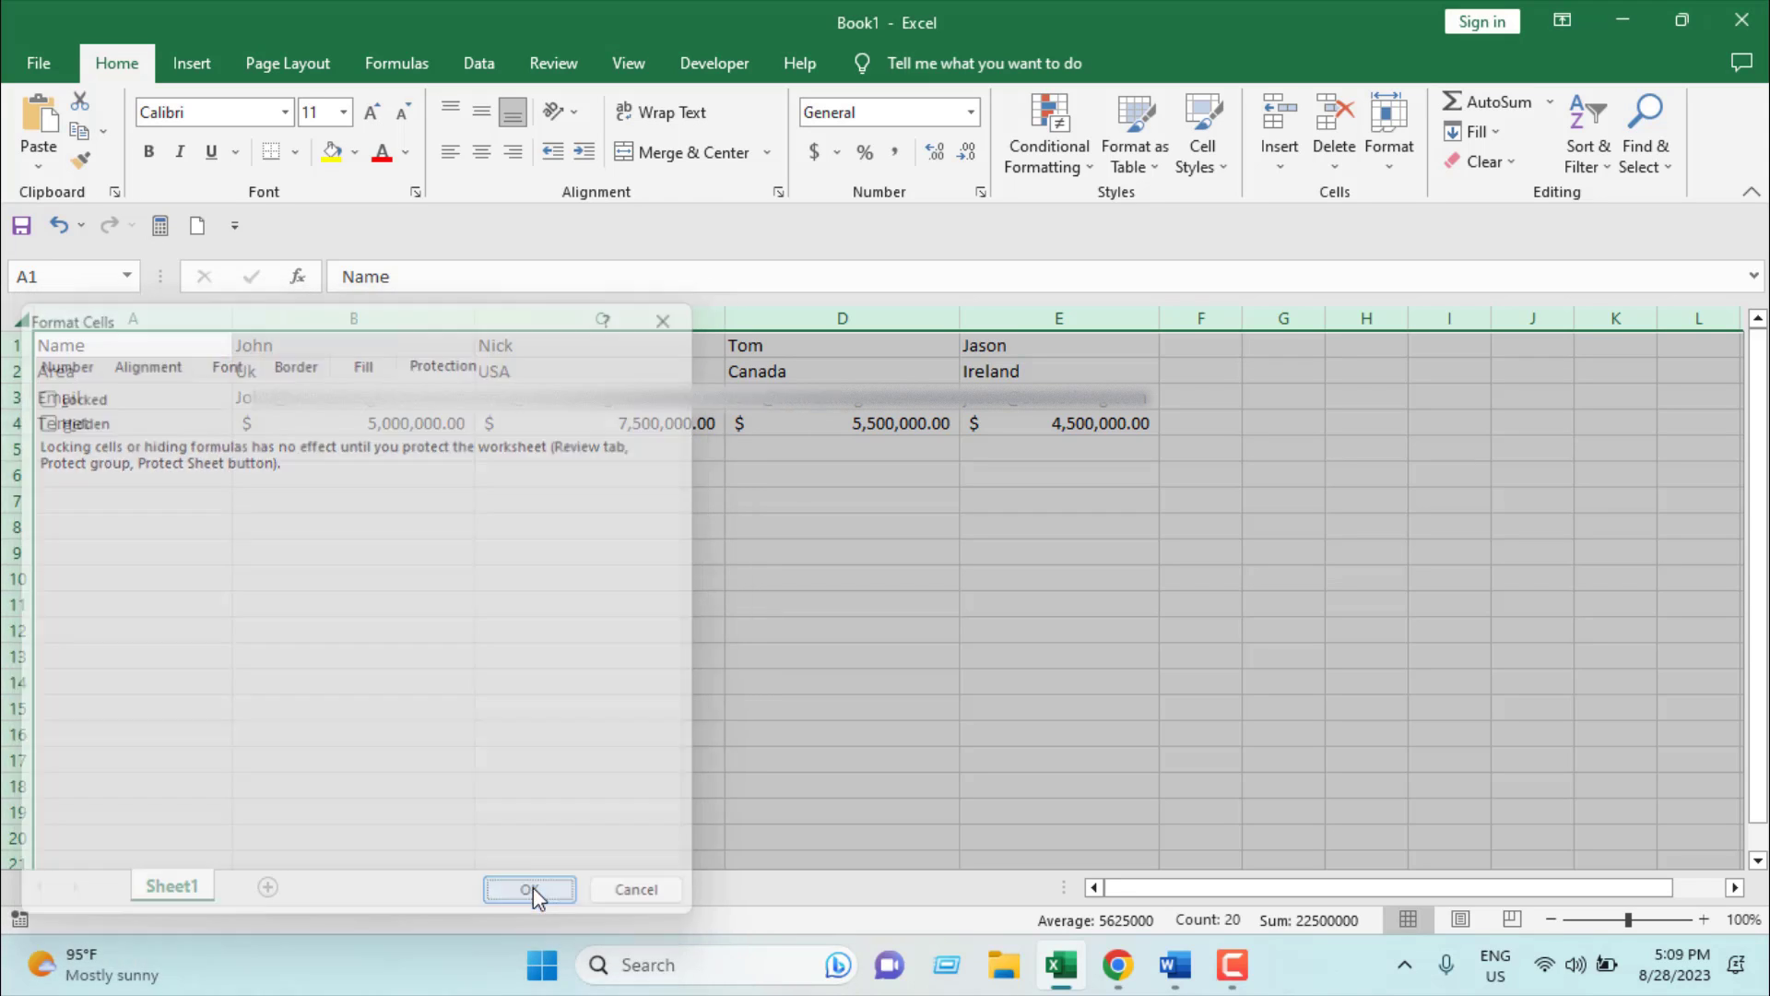
click(519, 839)
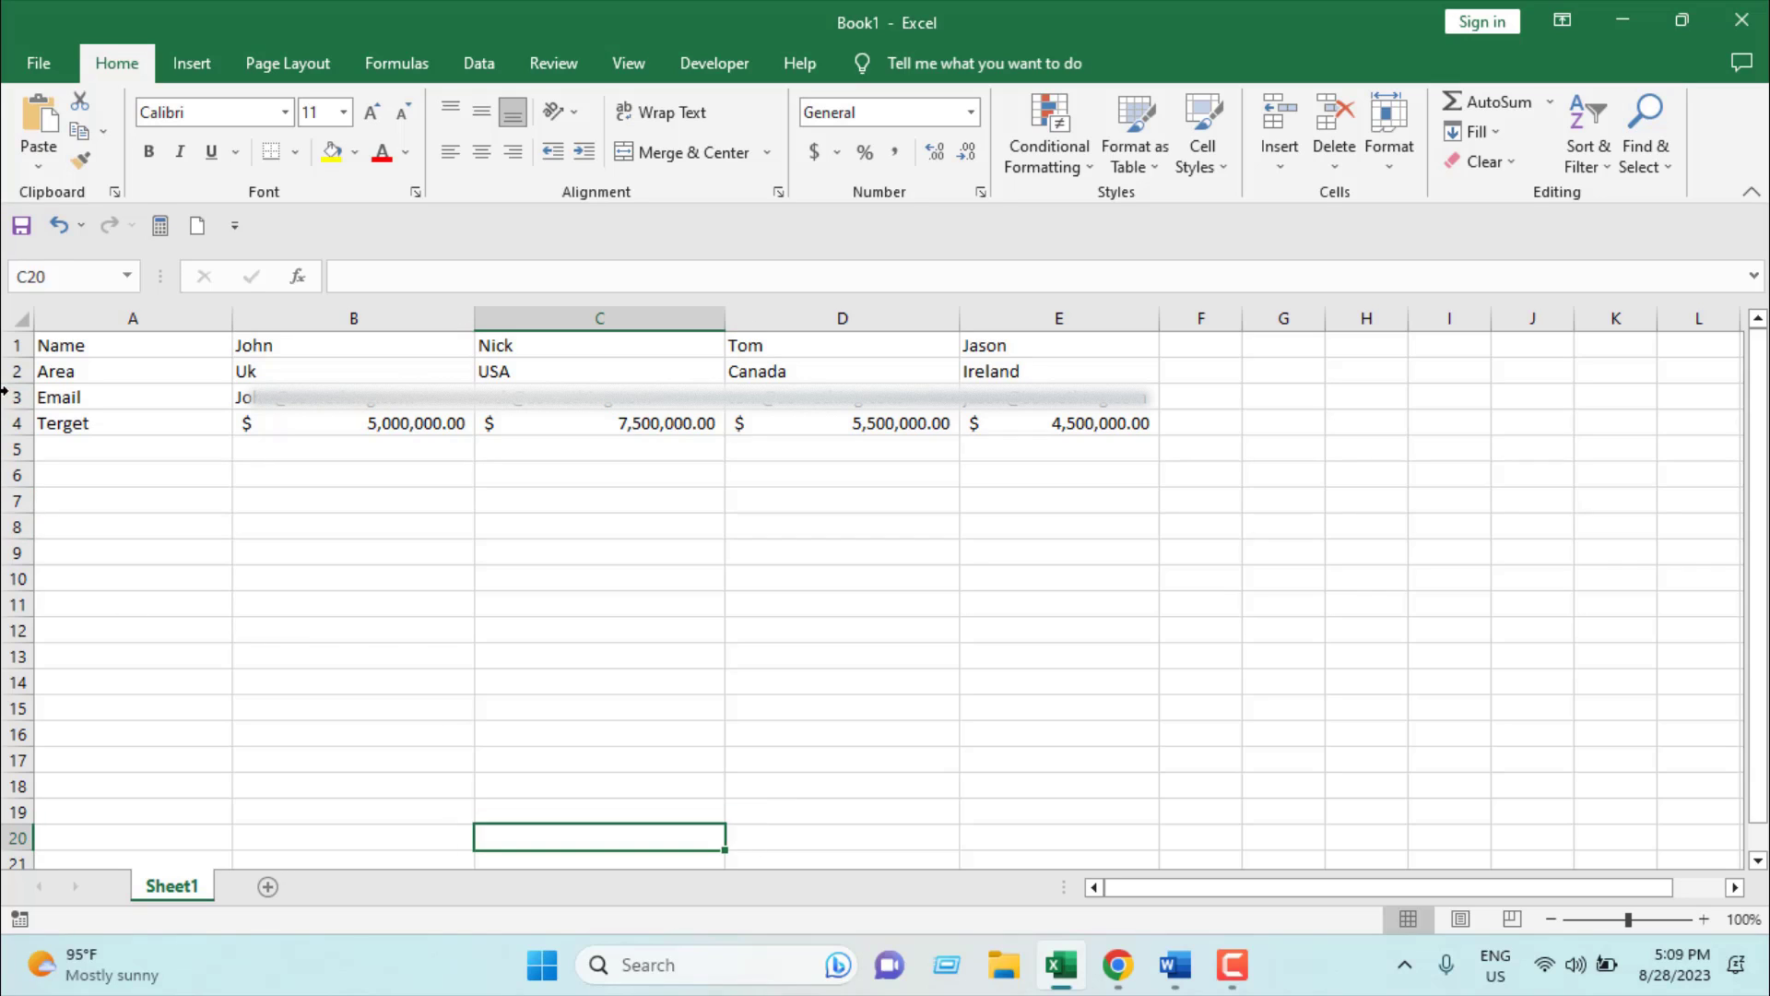
Set rows 3–4 (Email, Terget) to both Hidden and Locked in cell protection.
drag(6, 397, 8, 415)
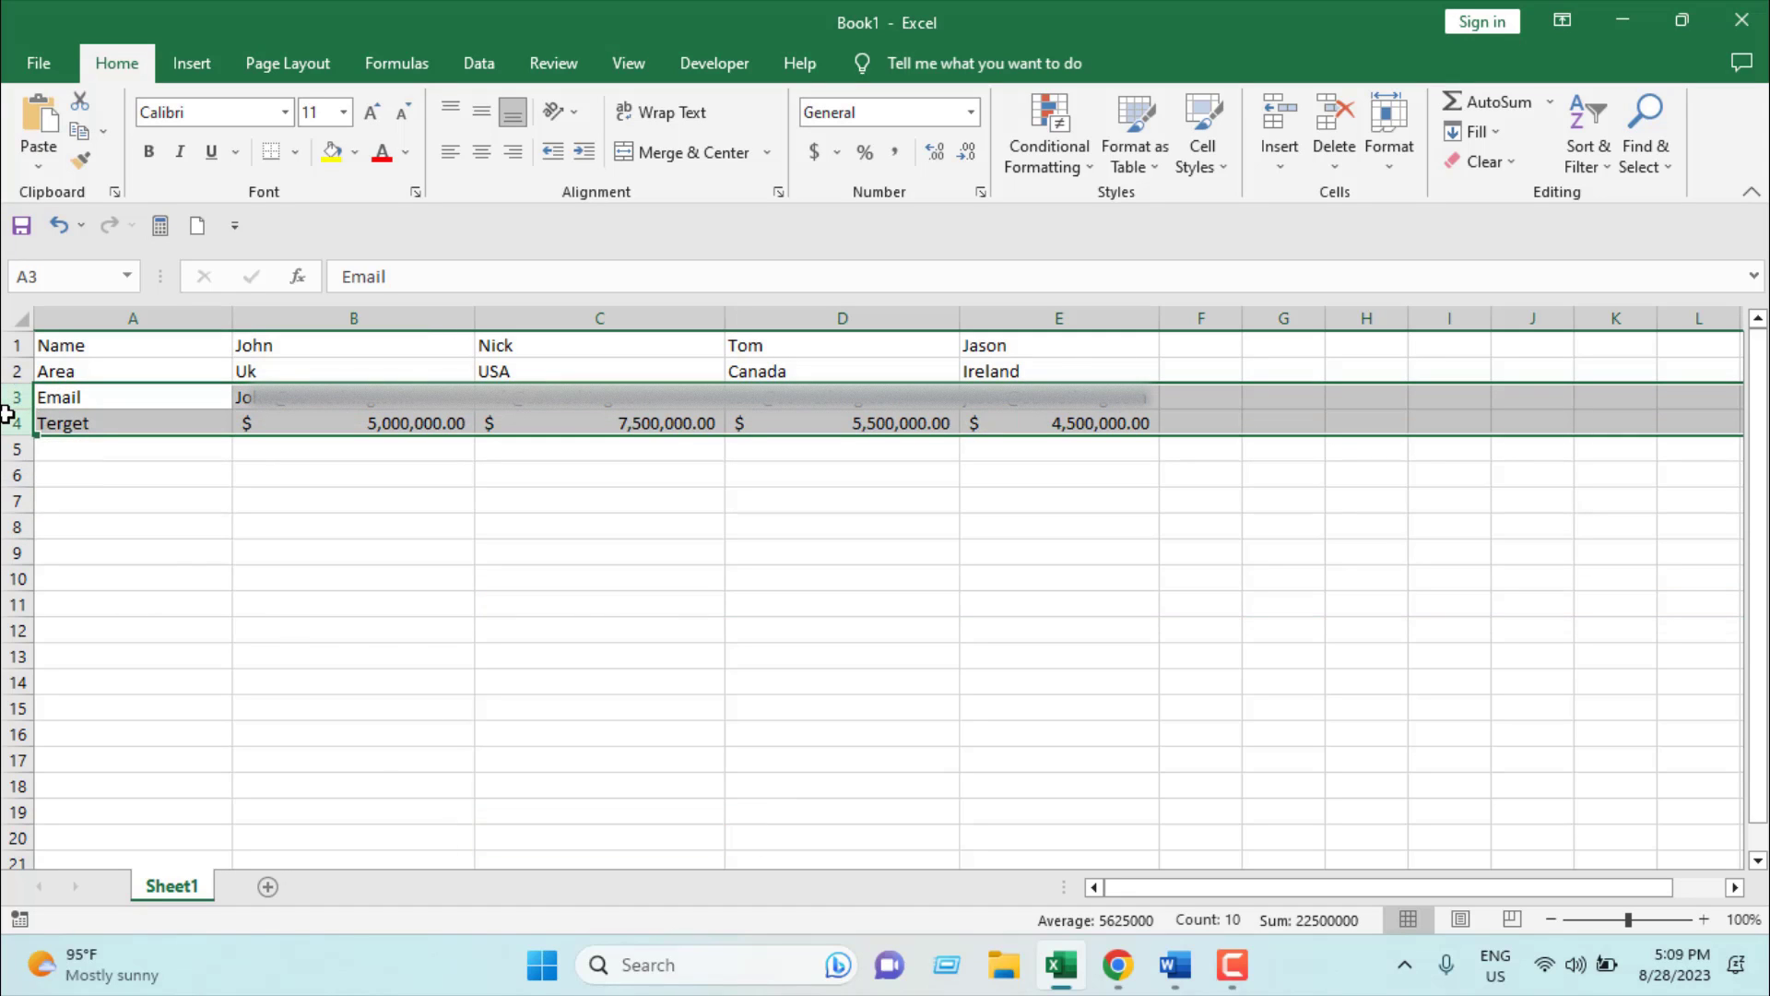
right_click(64, 414)
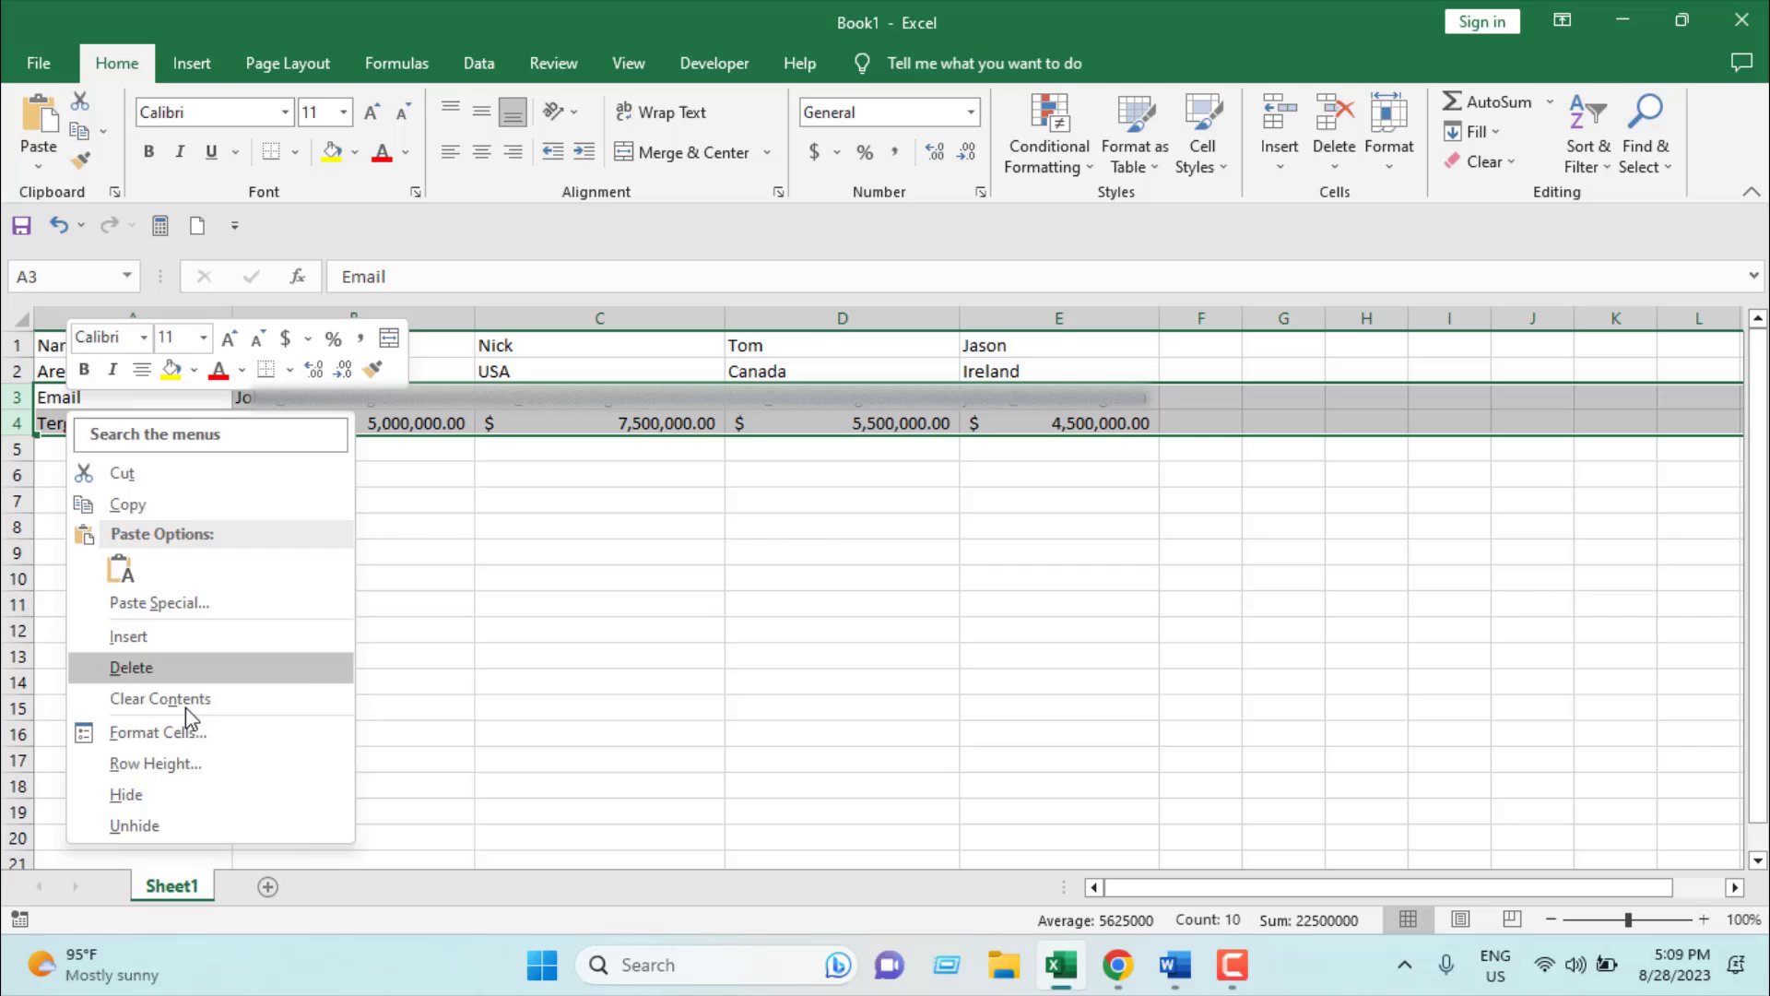
click(177, 733)
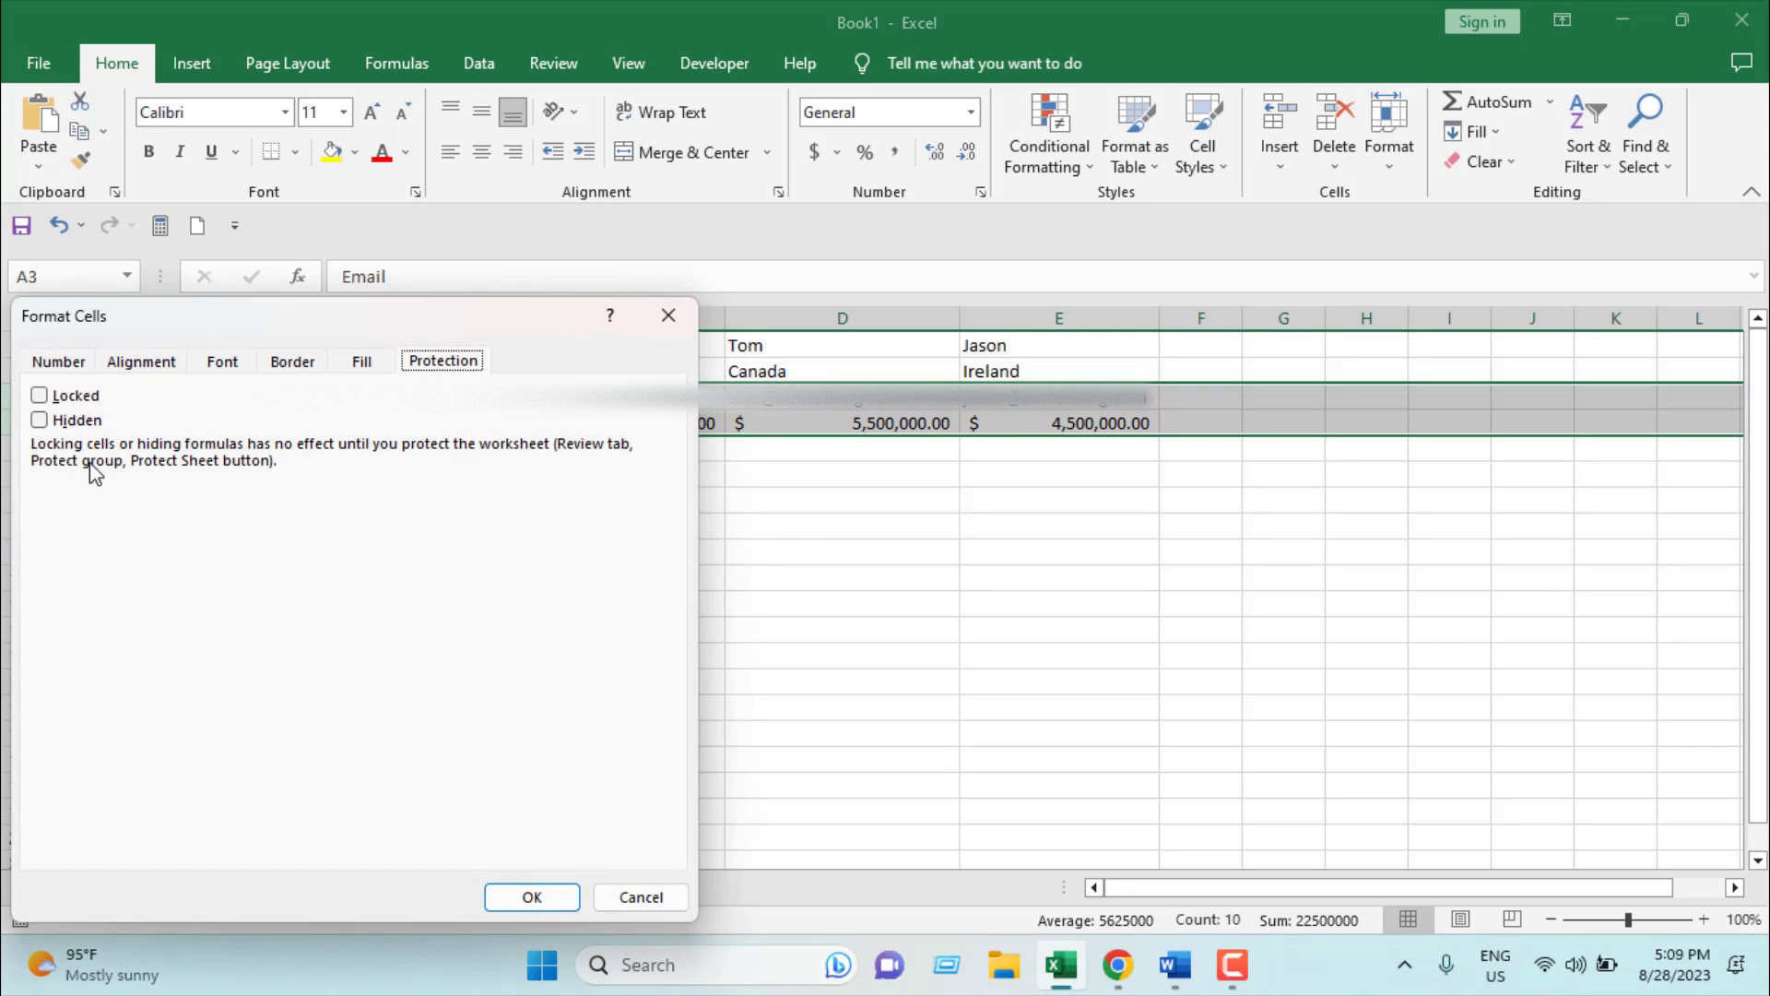
click(39, 419)
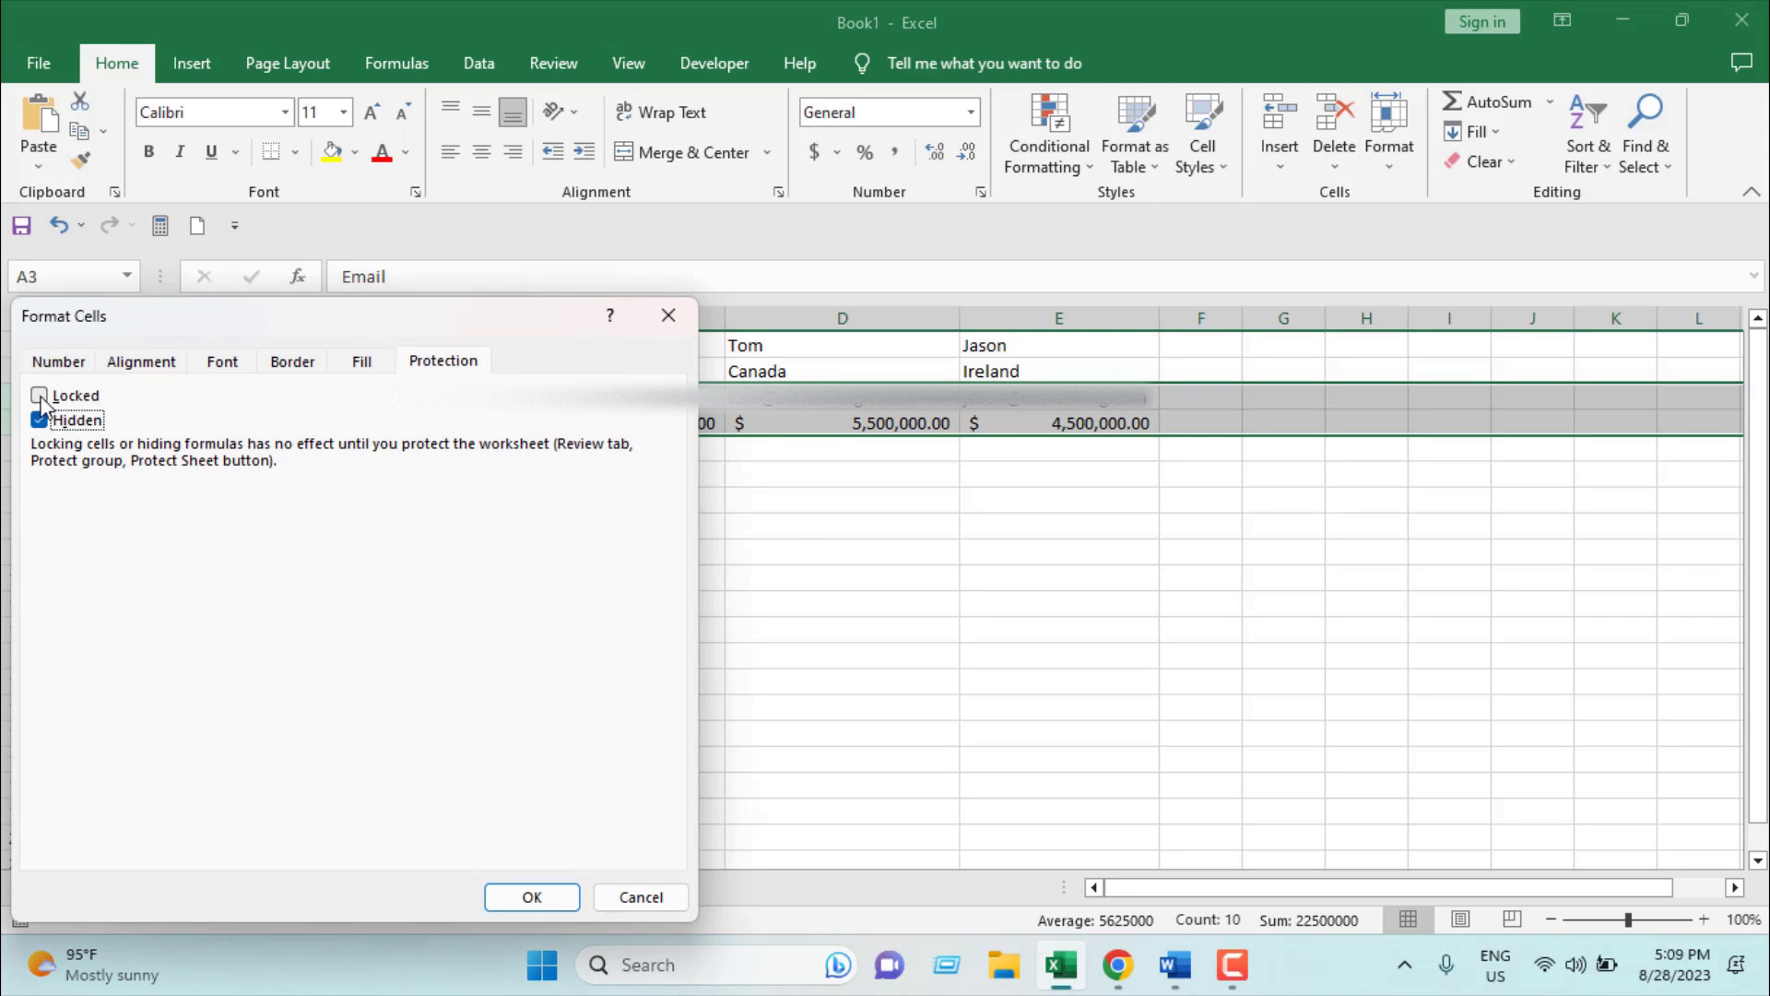
click(39, 396)
click(531, 897)
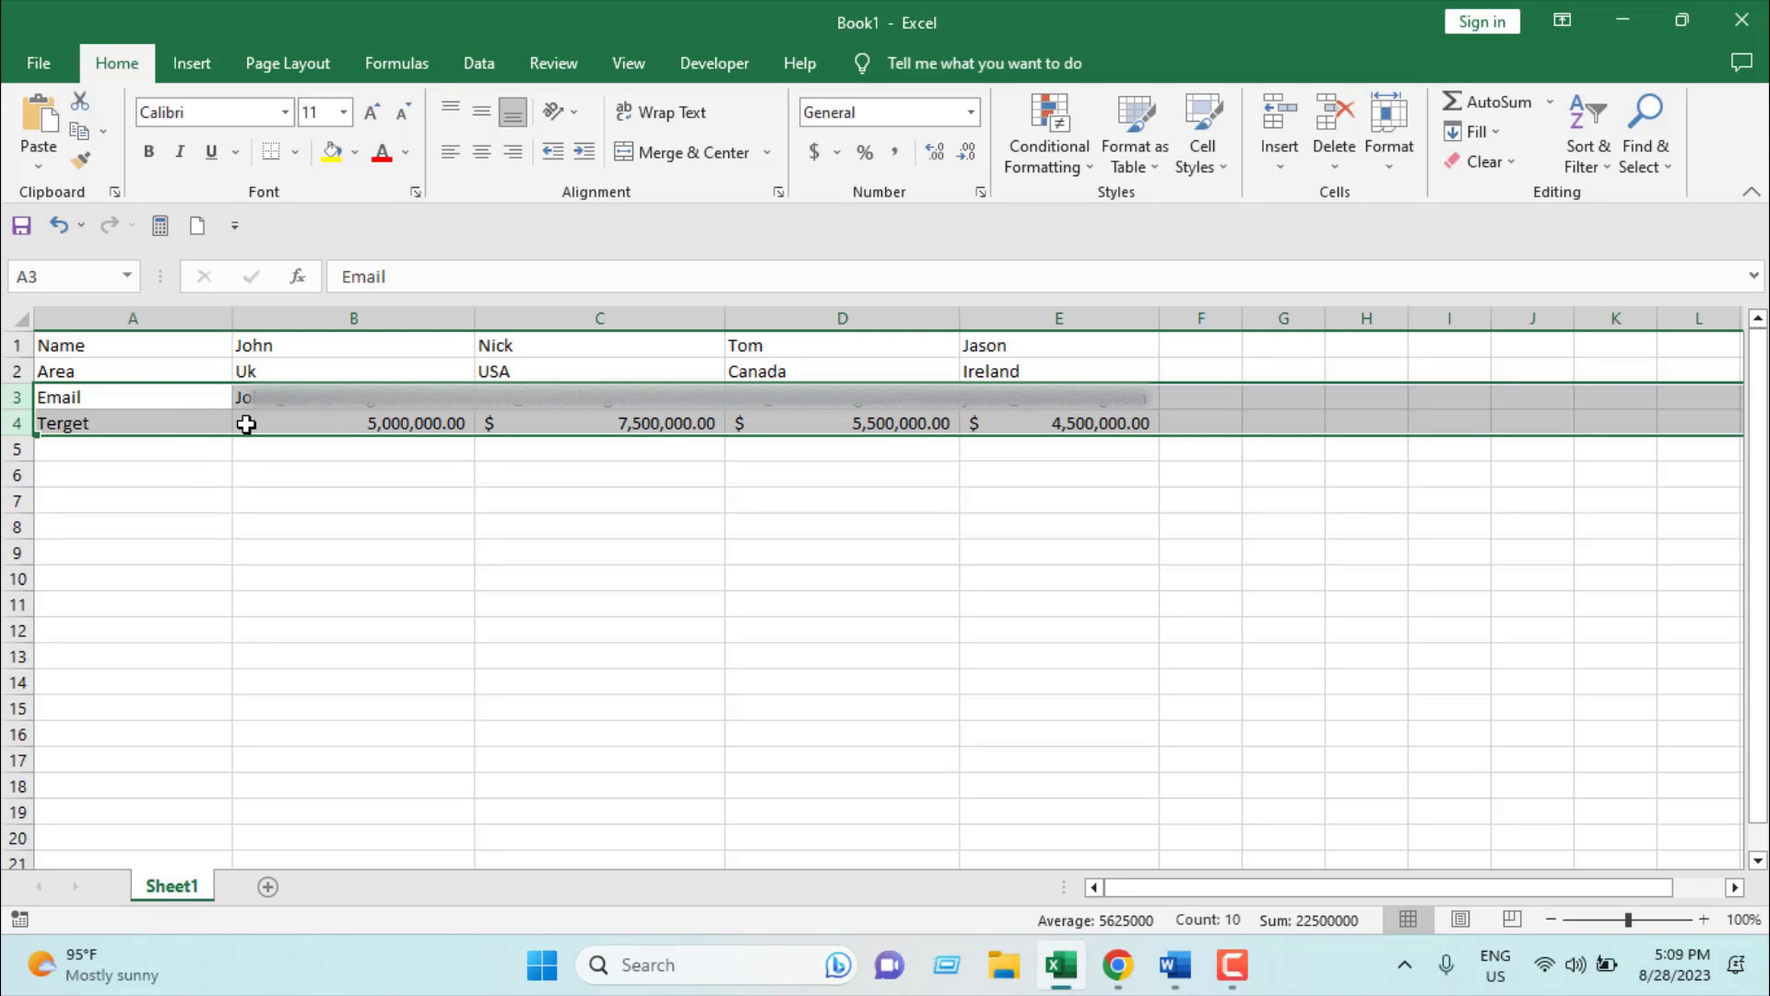
Replace General with the ;;; custom number format on rows 3–4.
right_click(246, 425)
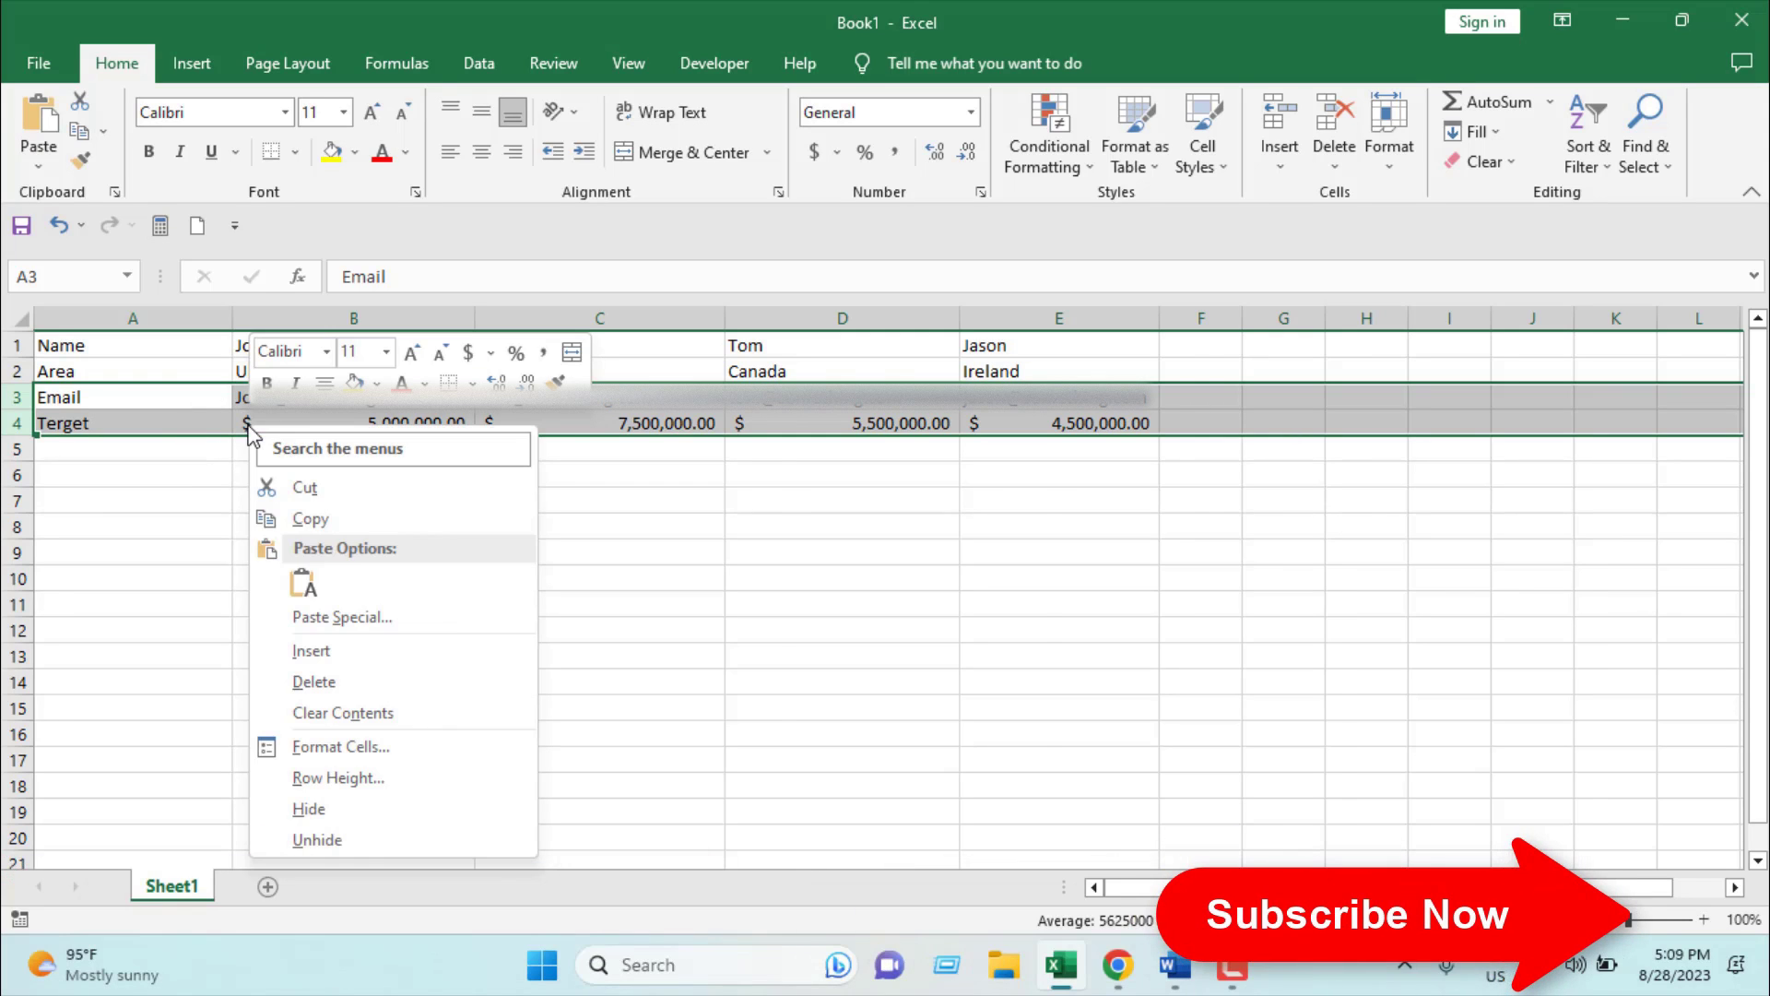
click(467, 754)
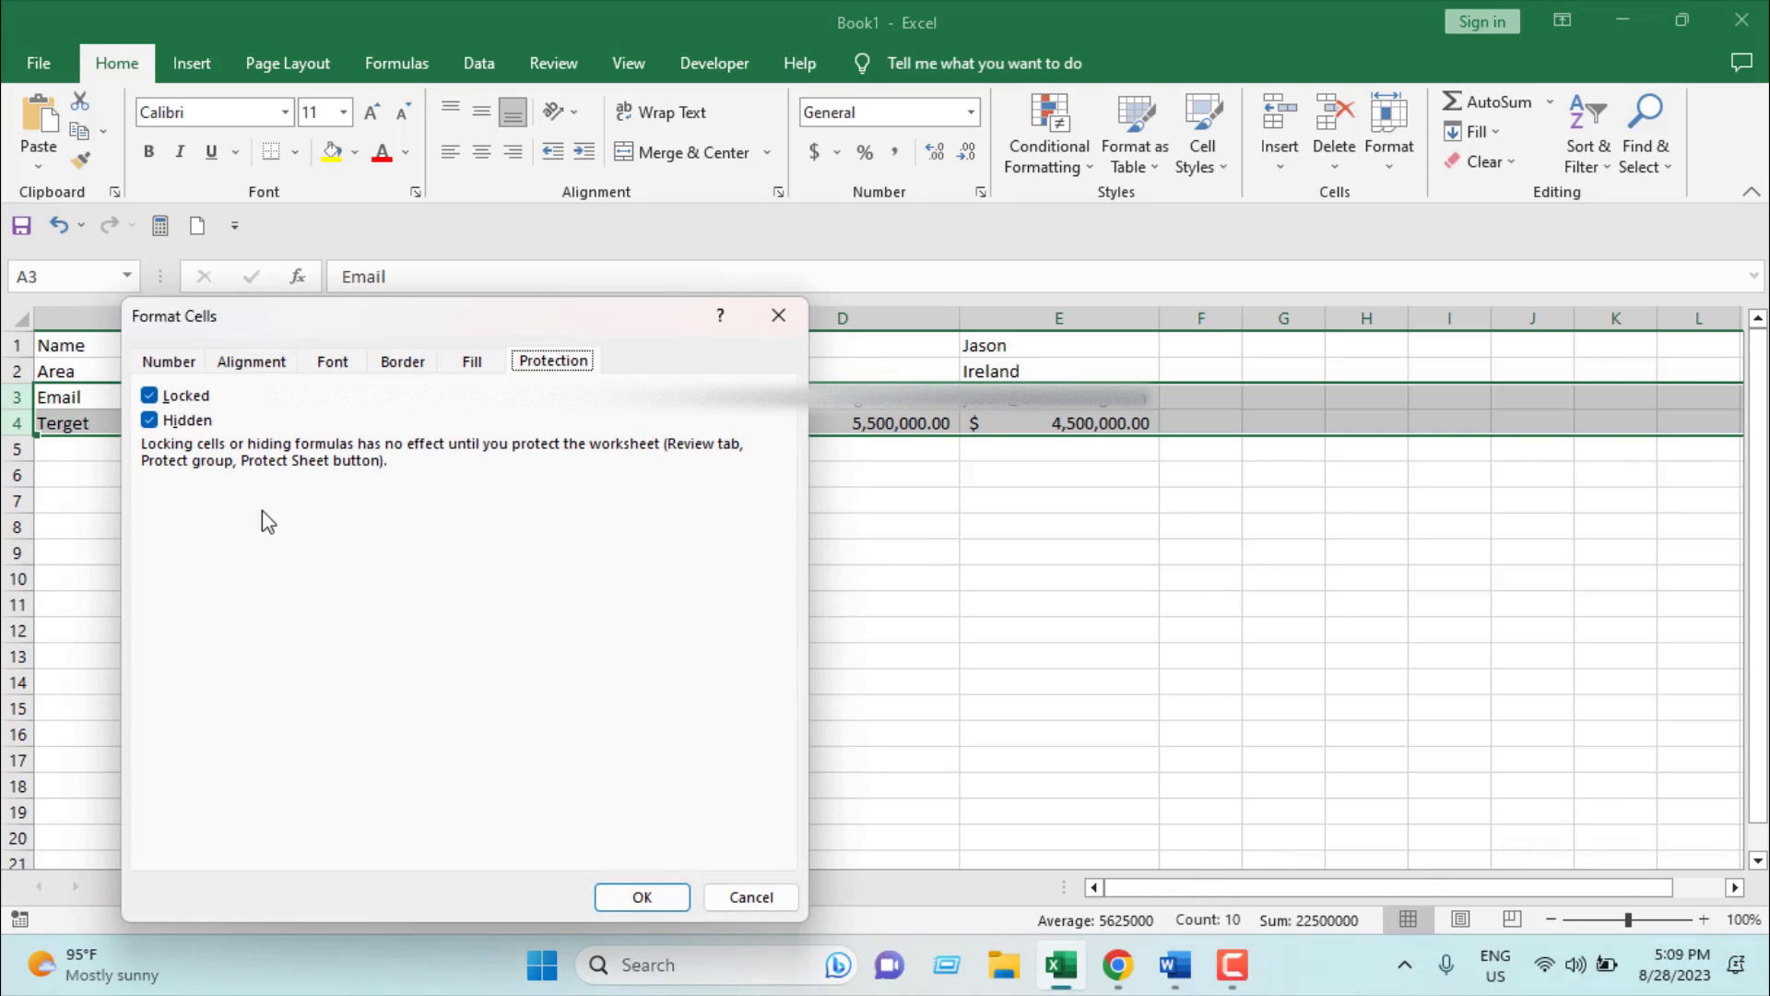
click(148, 395)
click(192, 366)
click(207, 603)
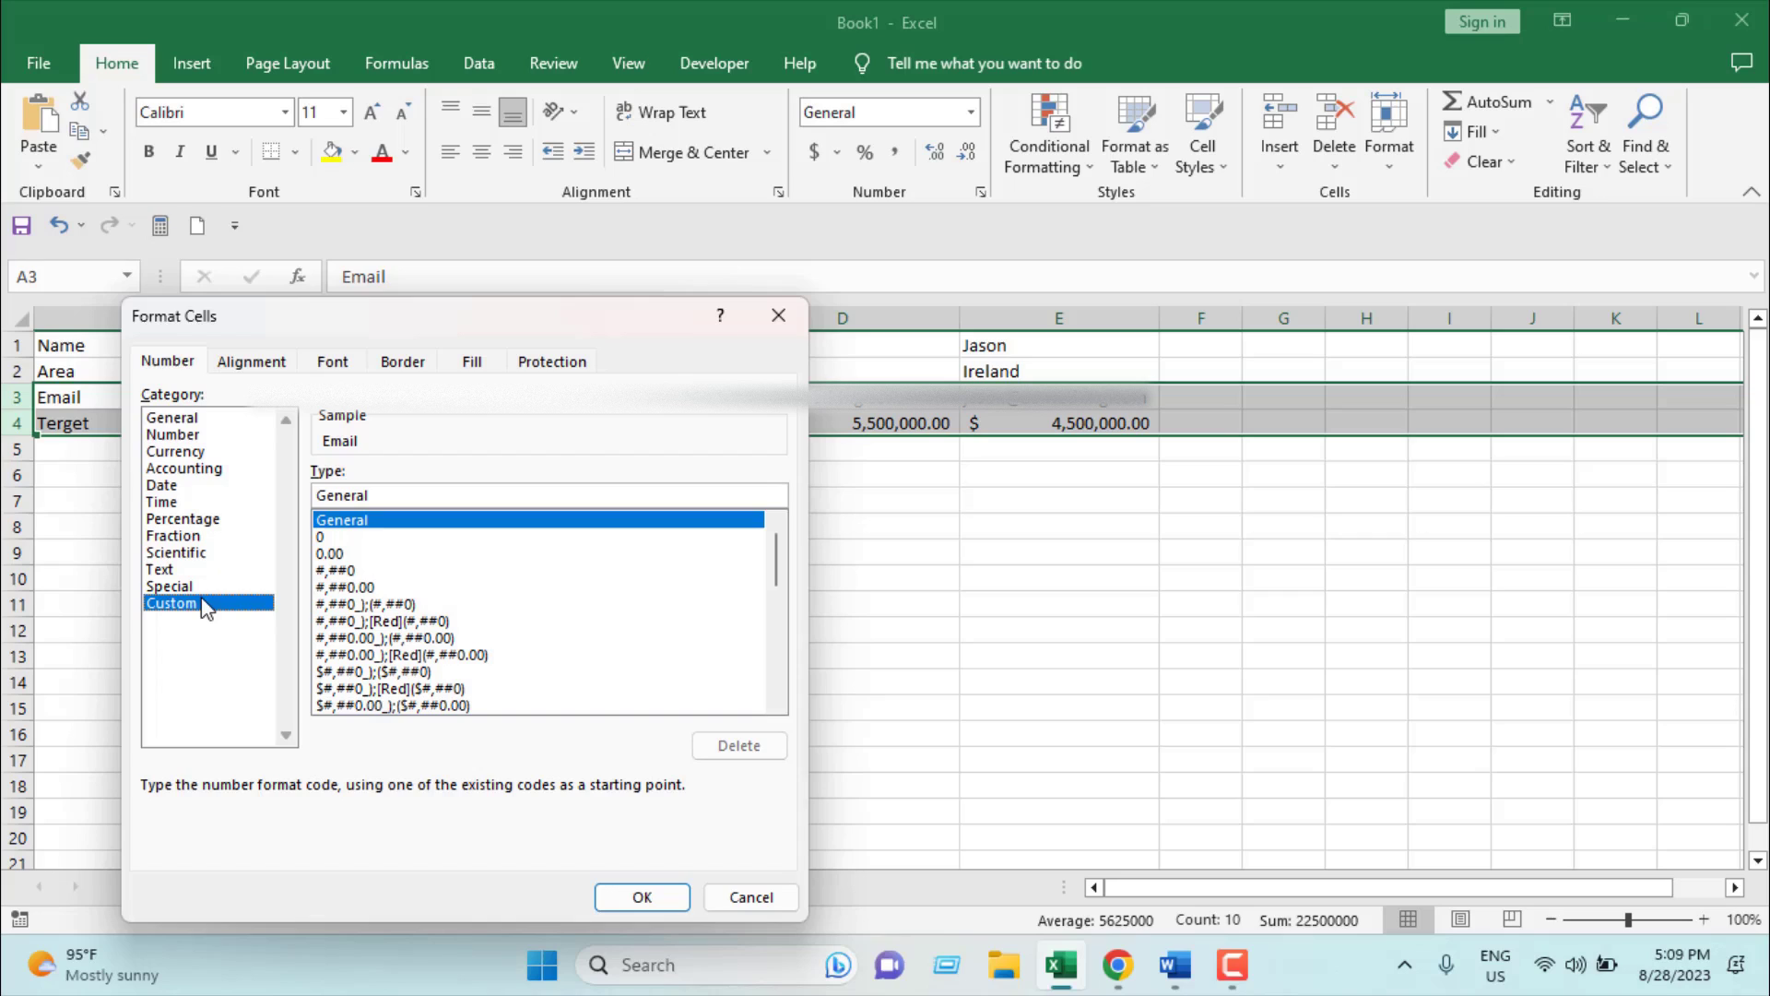
drag(386, 495, 304, 495)
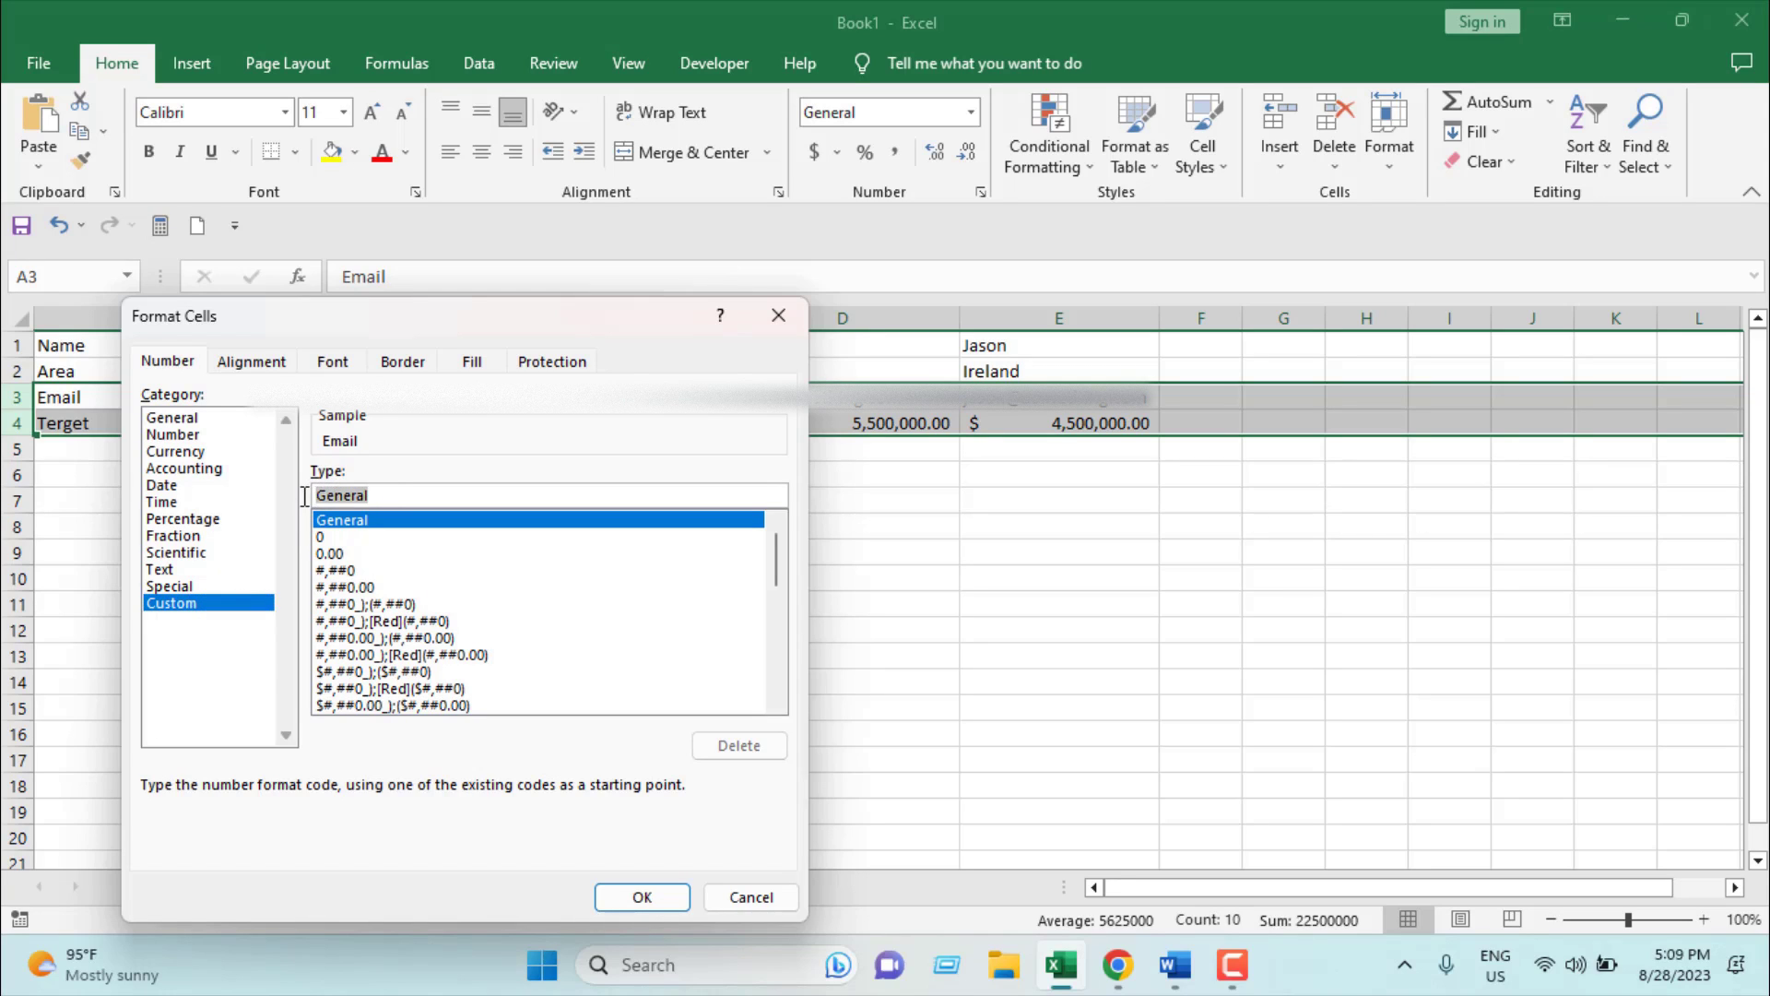
key(BackSpace)
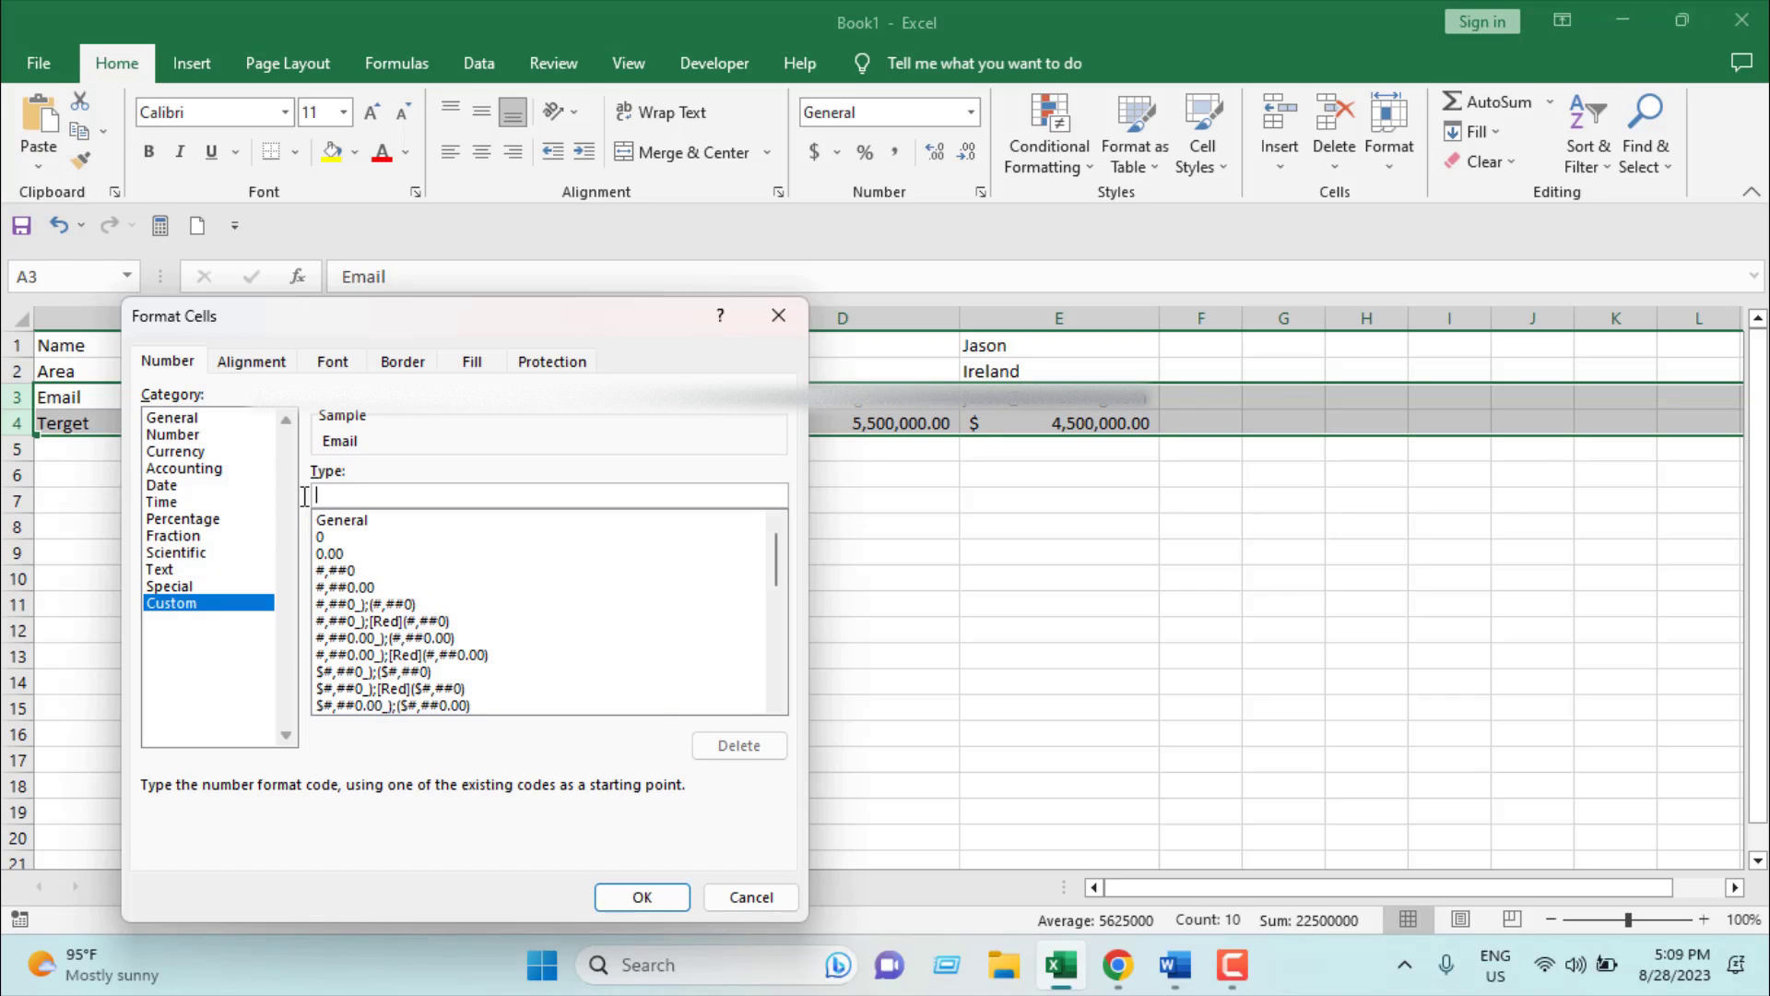
text(;;;)
click(621, 904)
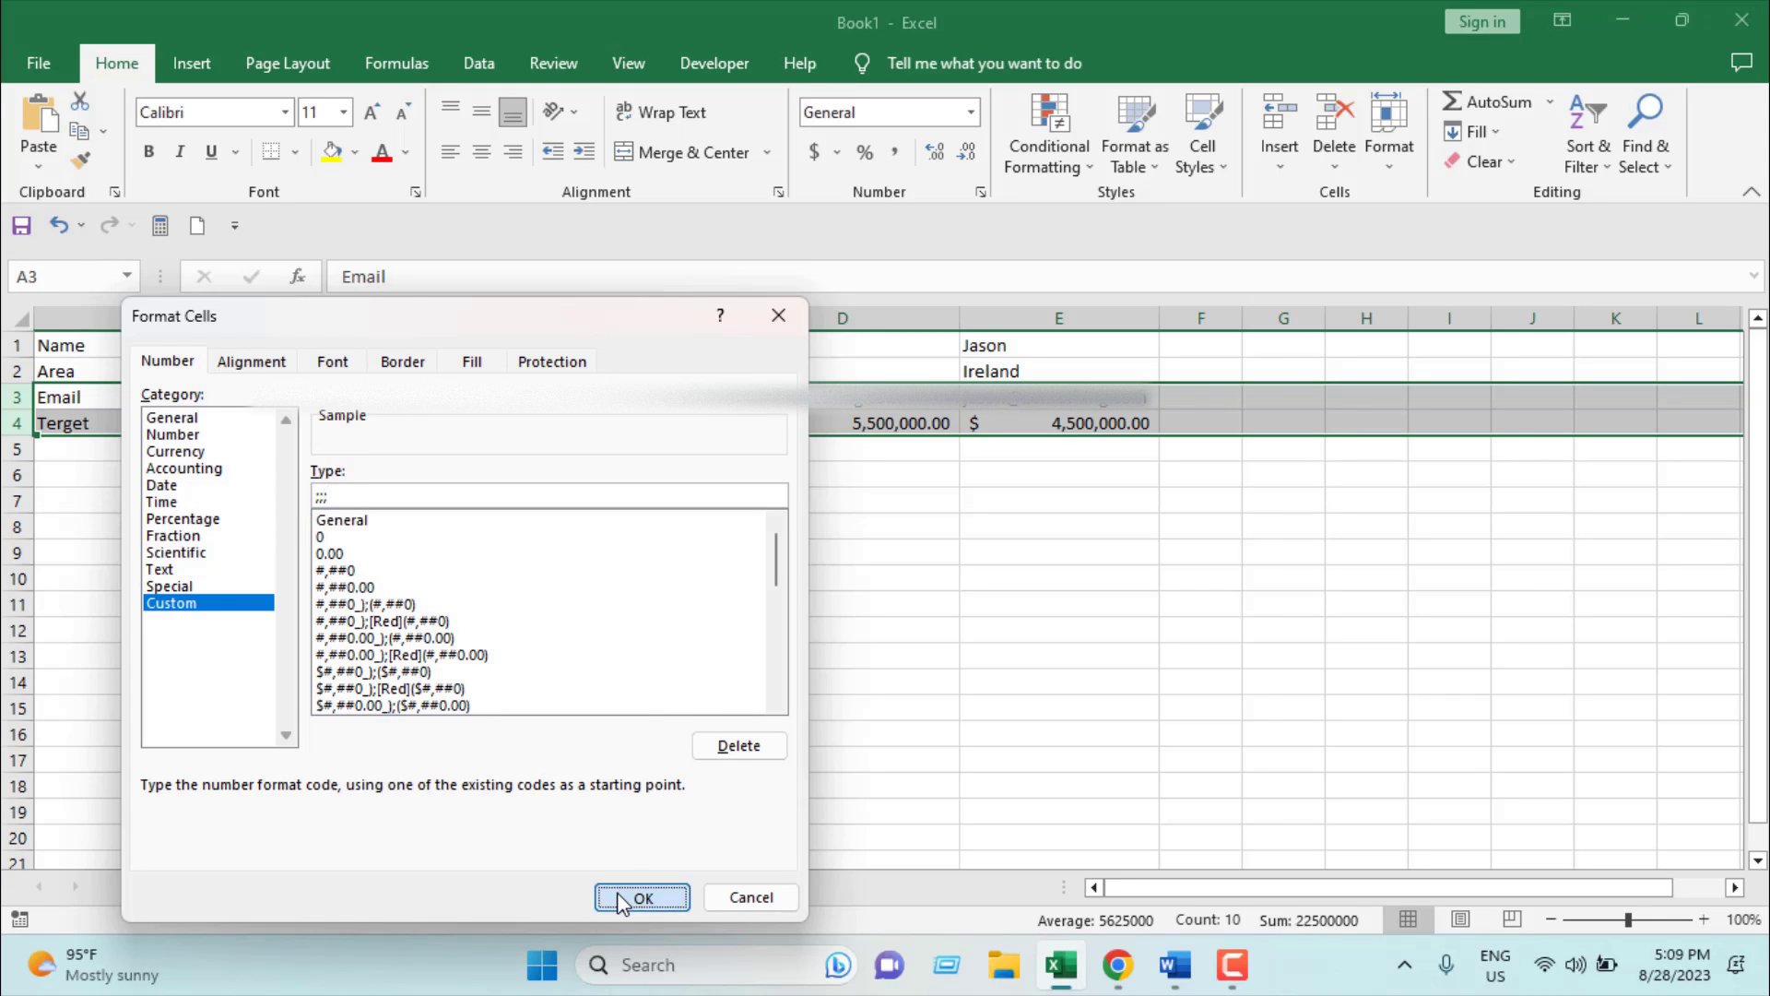
click(639, 714)
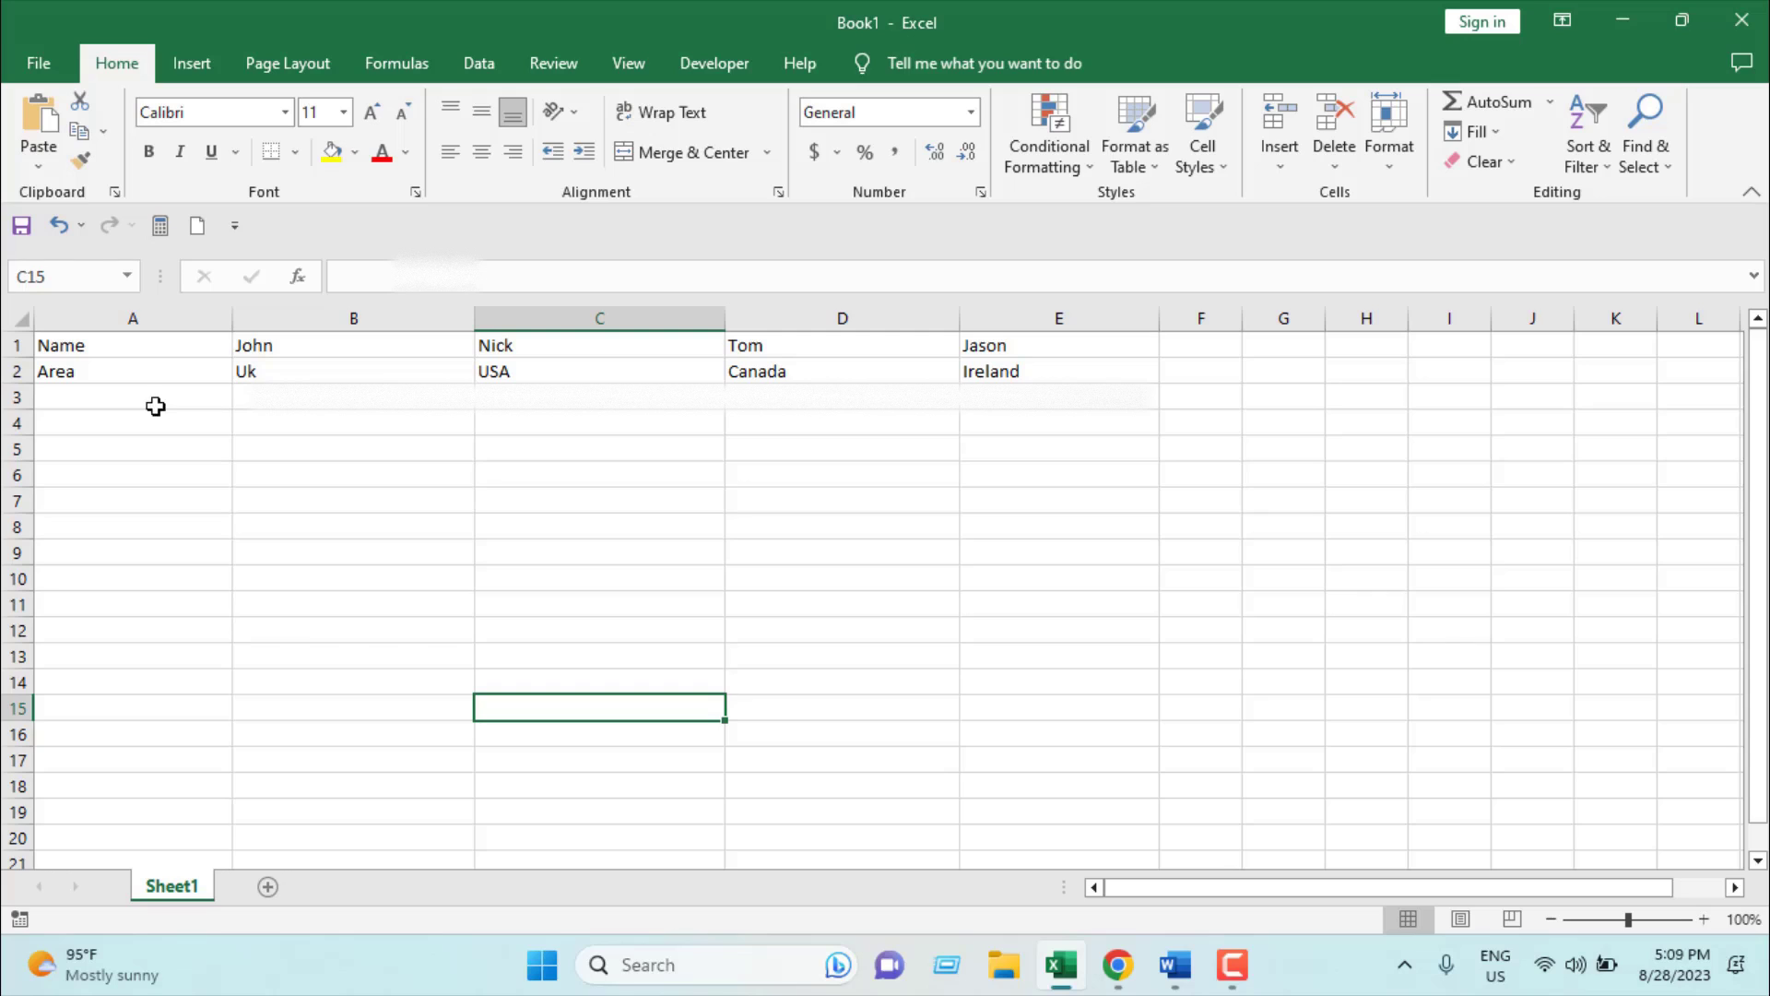
click(245, 397)
click(287, 435)
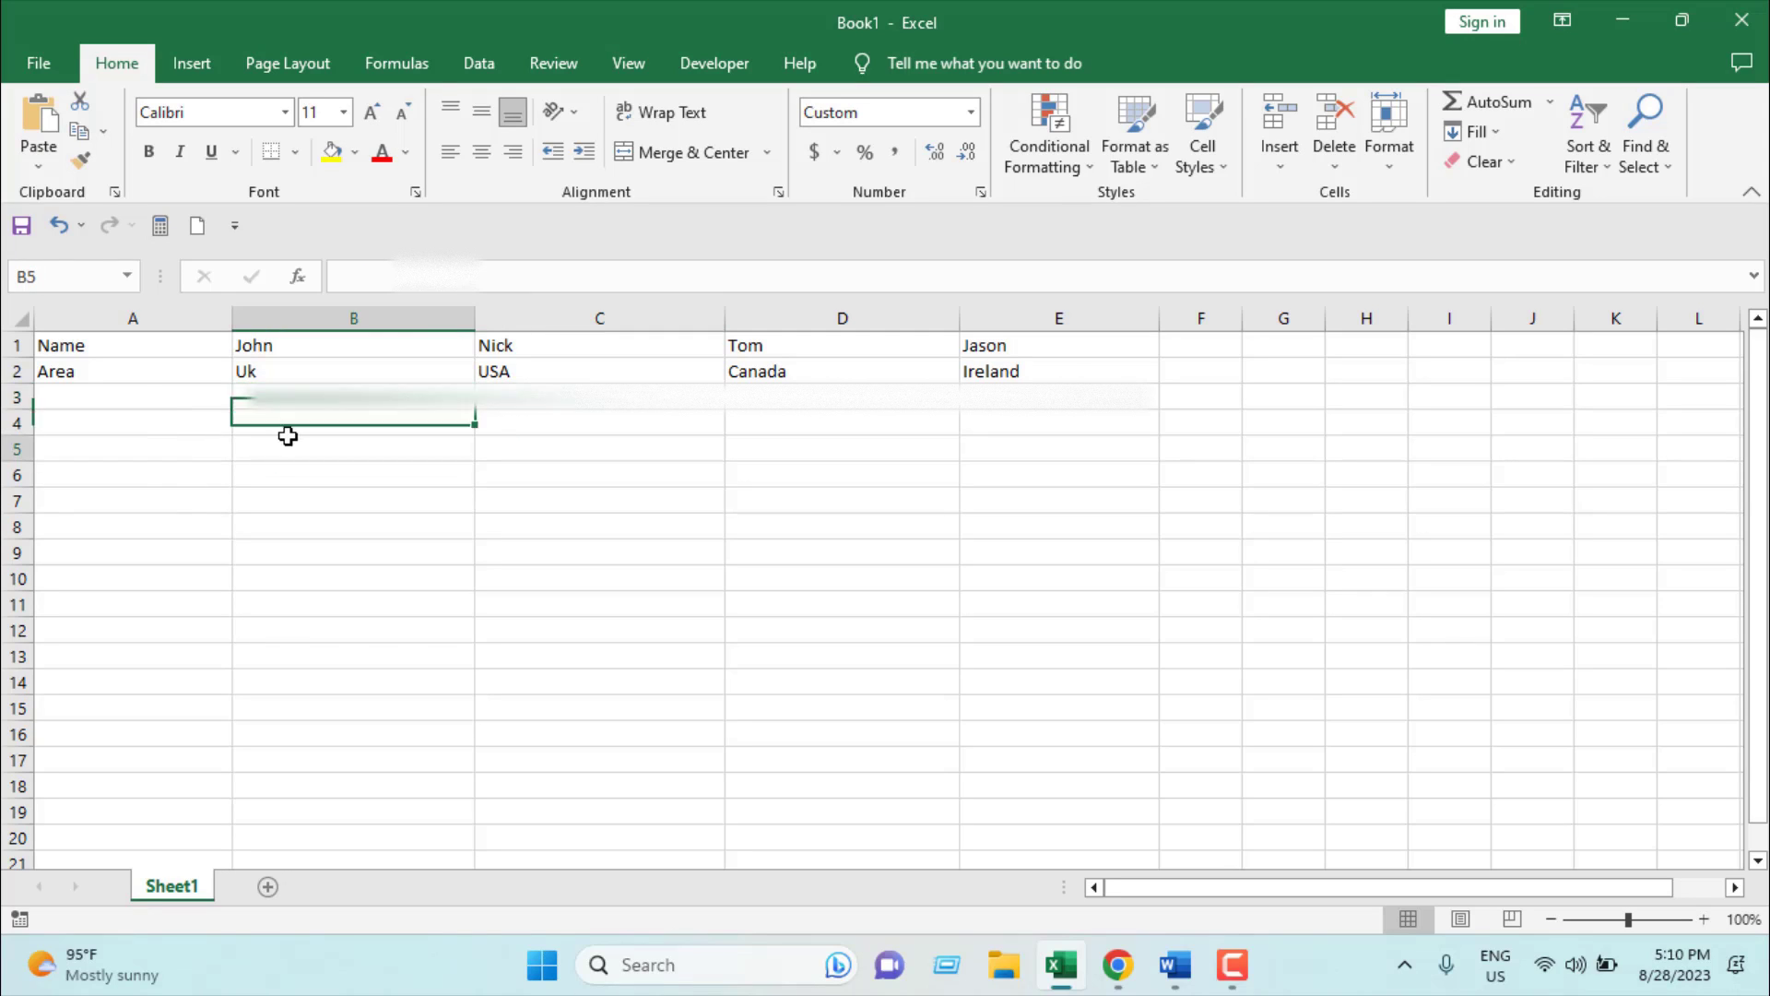
click(187, 401)
click(623, 419)
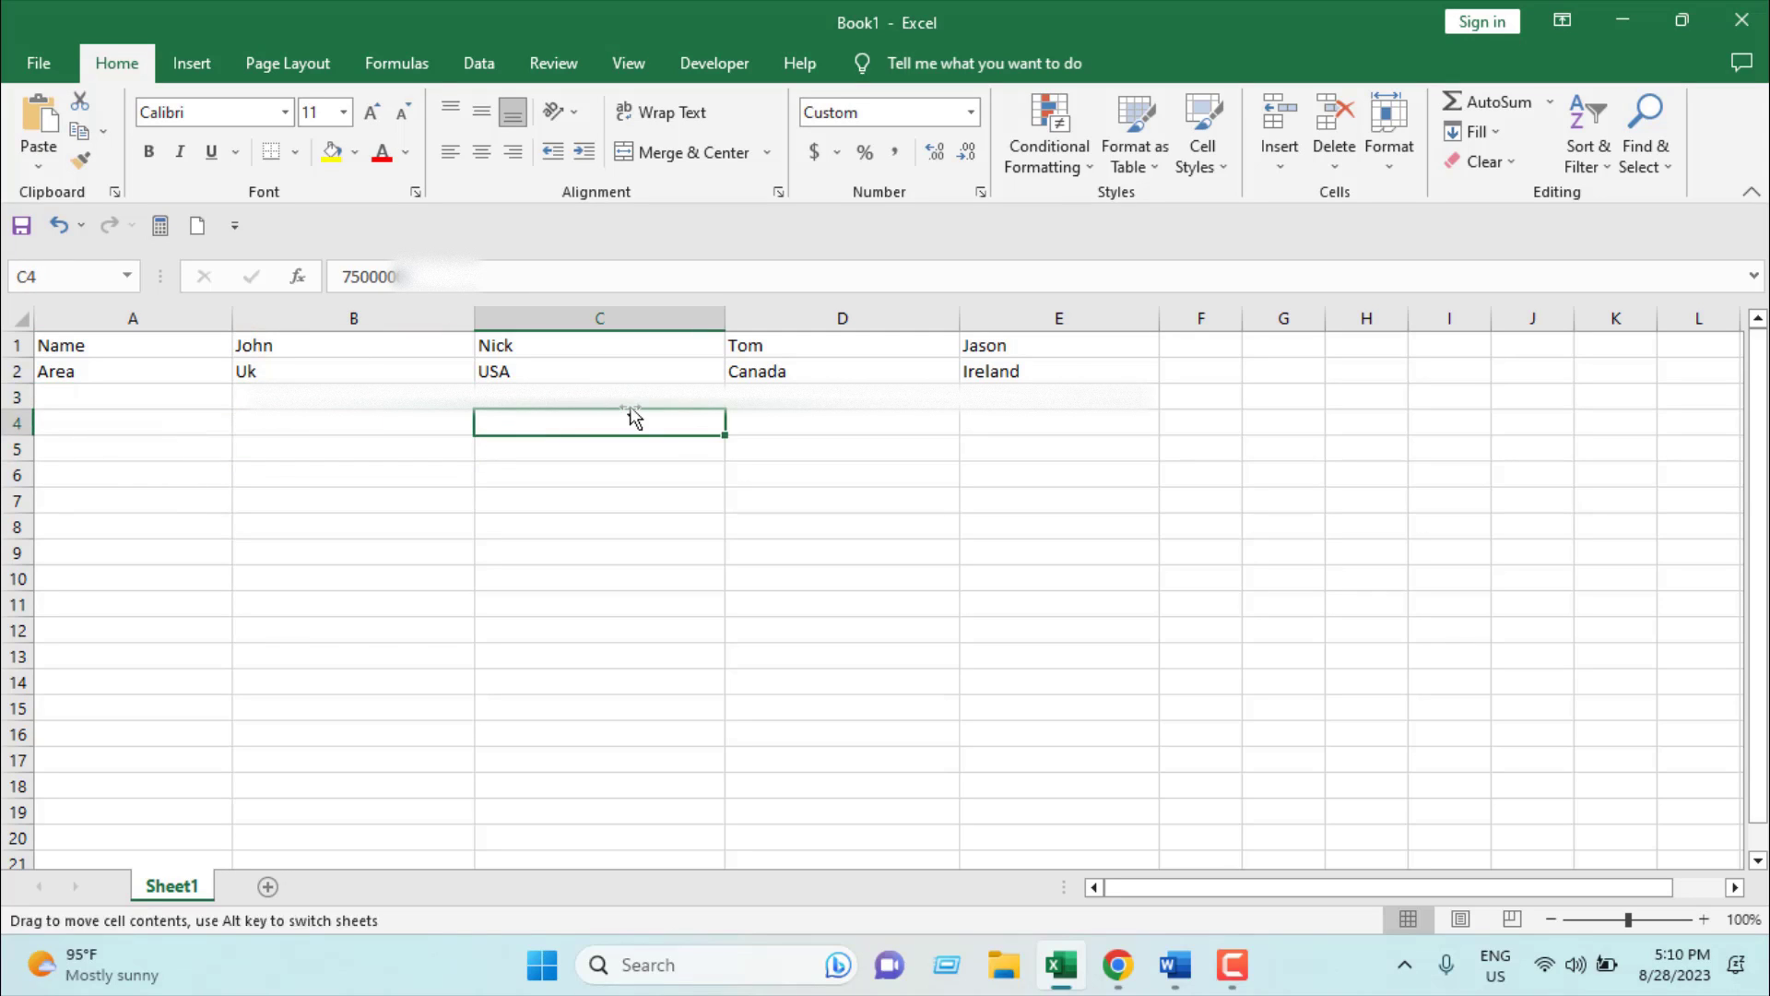
click(830, 397)
click(865, 427)
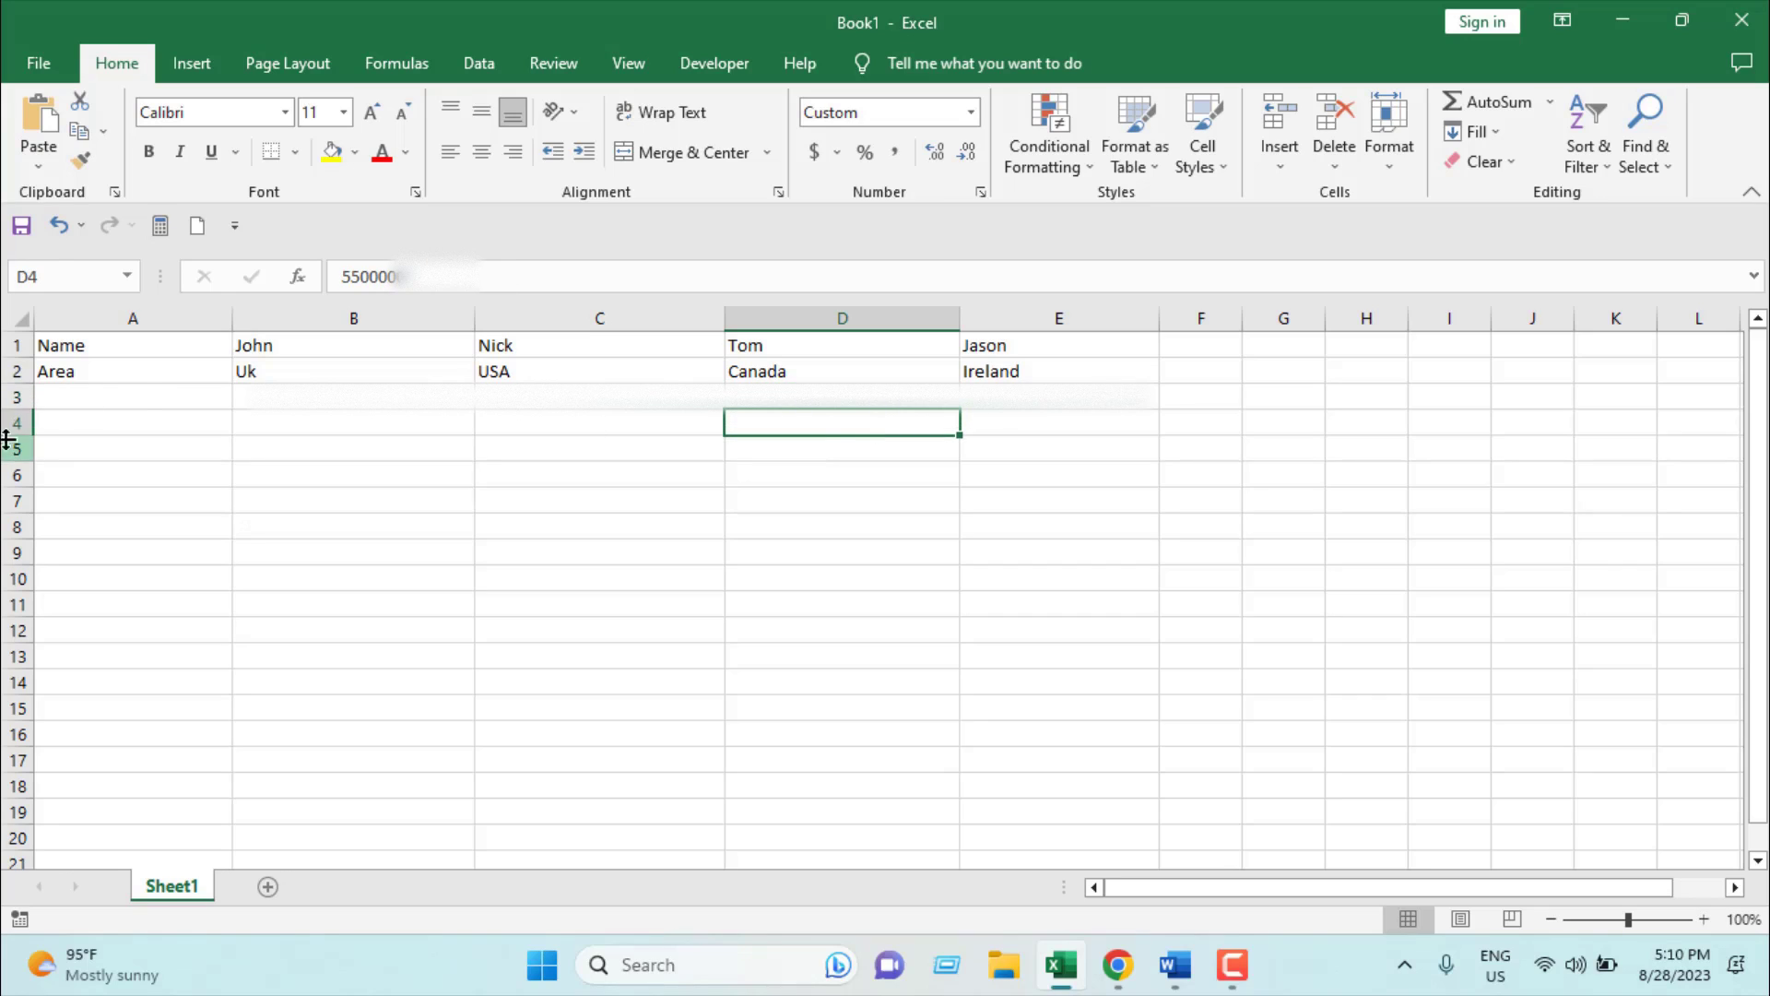
click(274, 404)
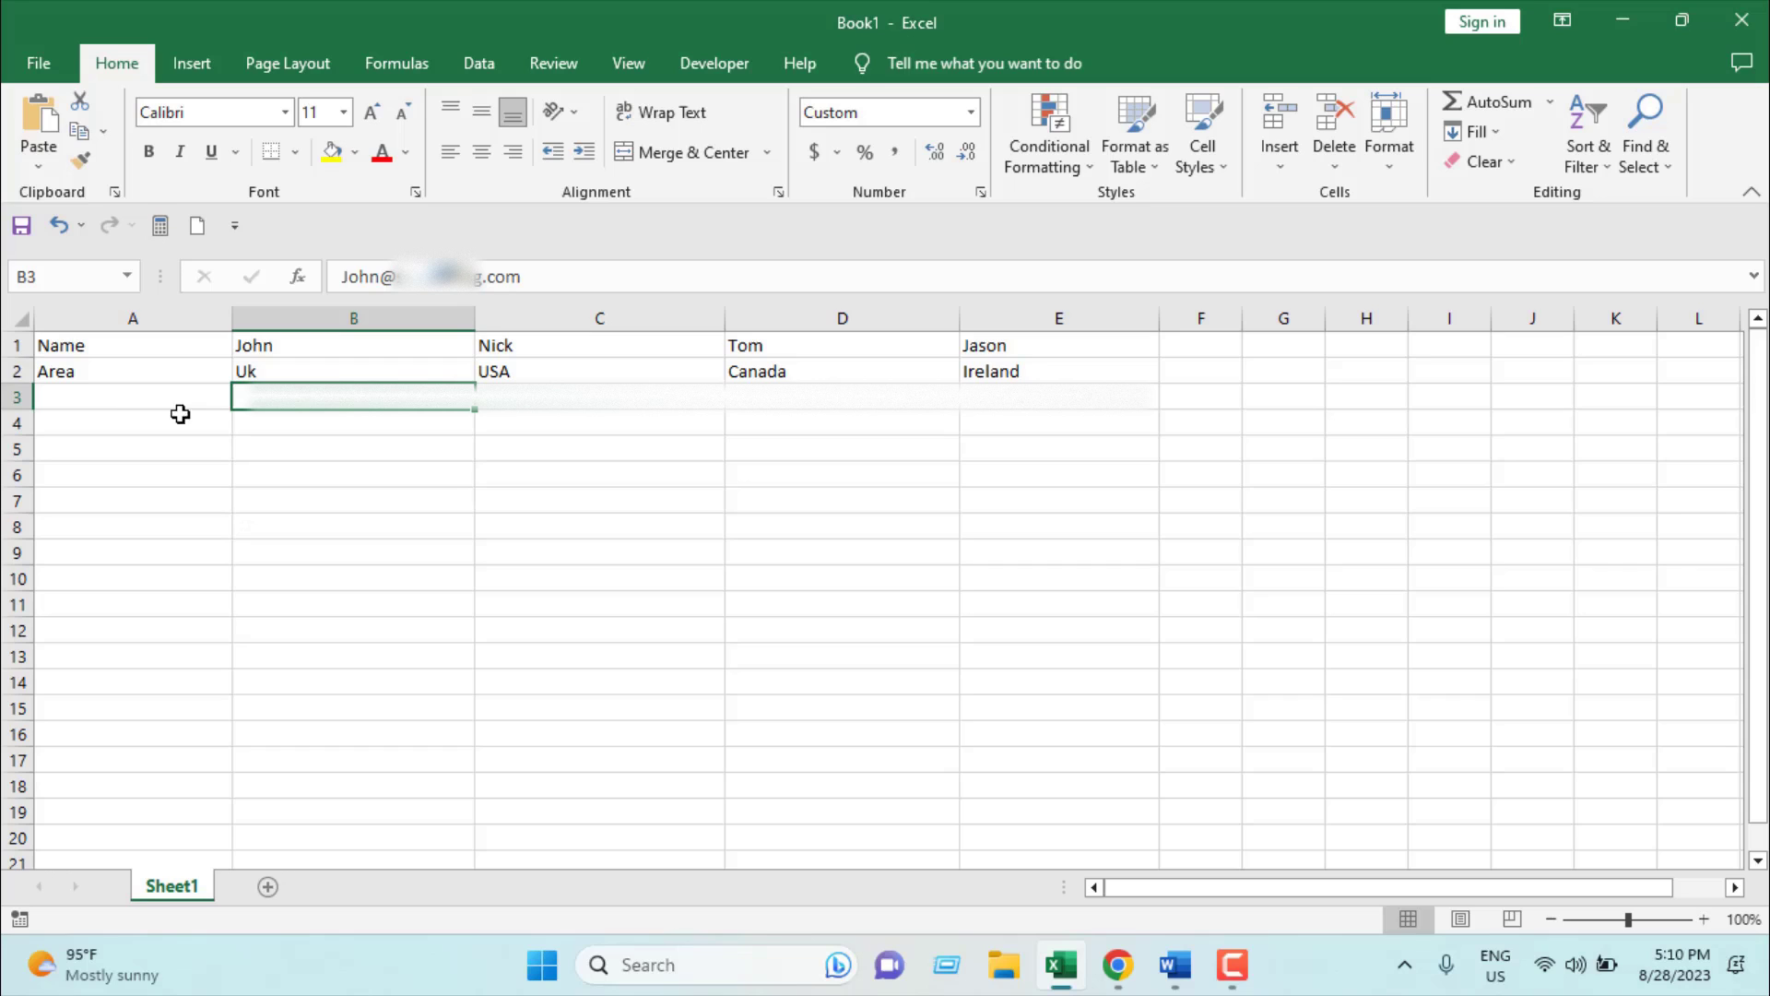
Protect Sheet1 with a password, entering it and confirming it a second time.
click(14, 316)
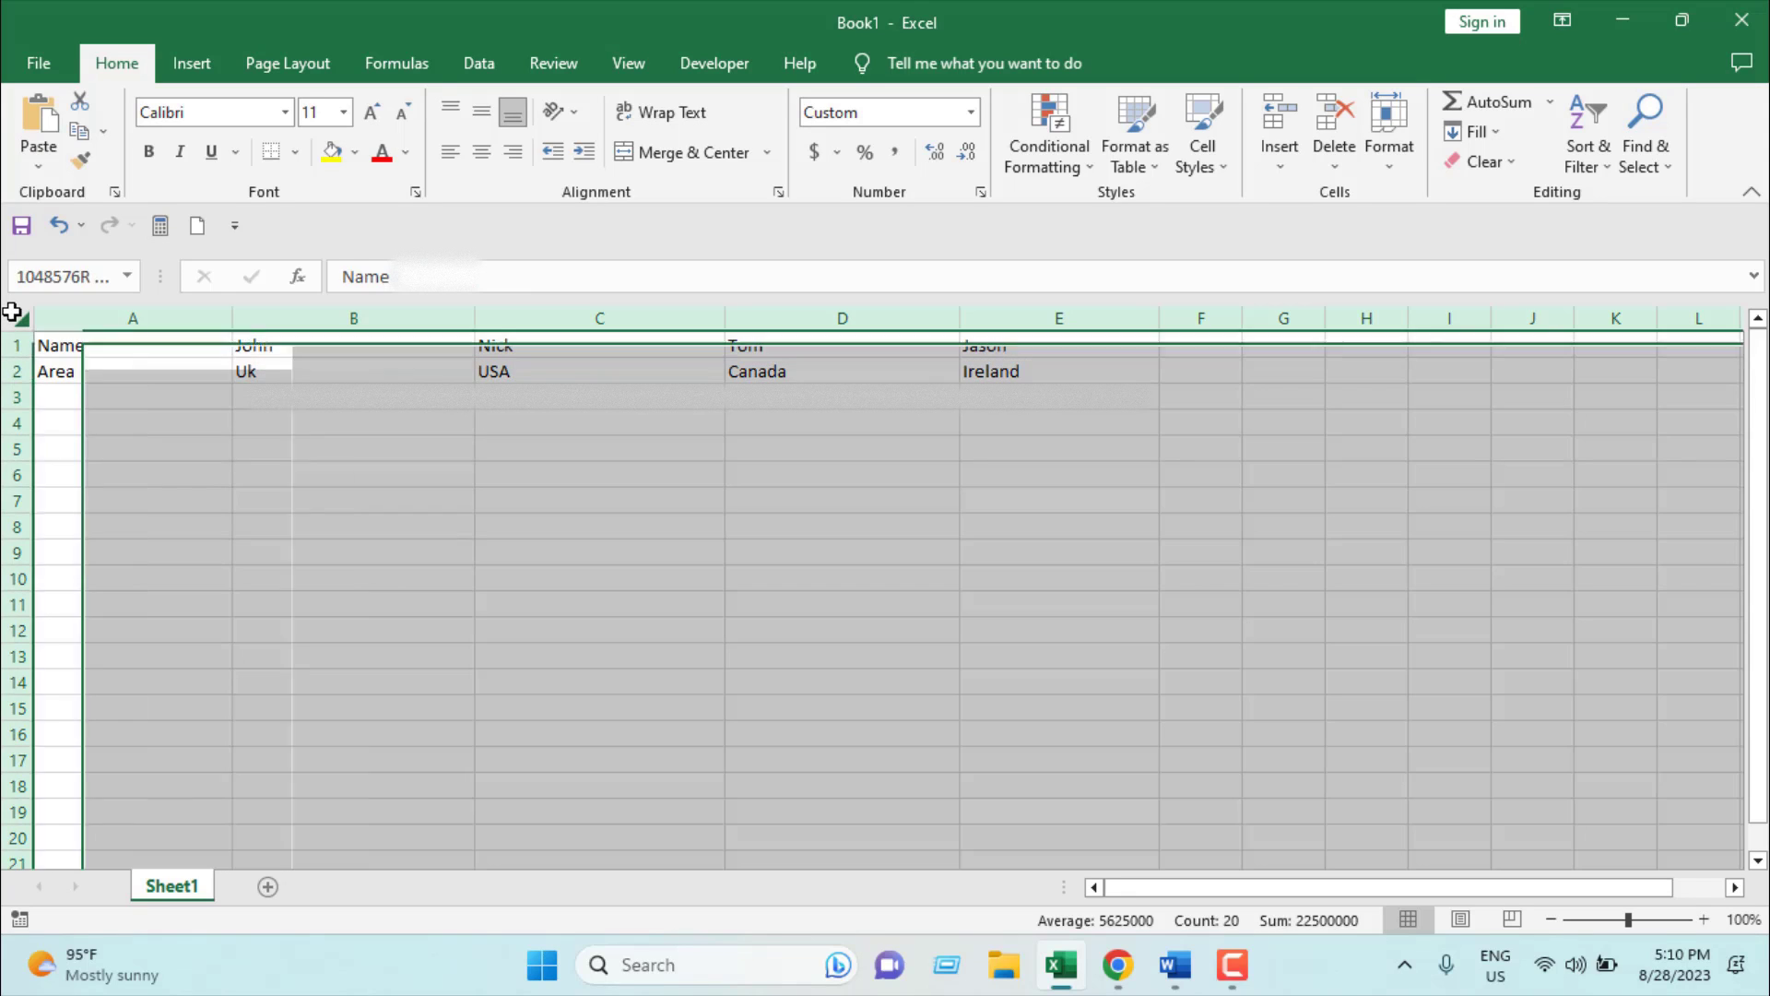
click(555, 70)
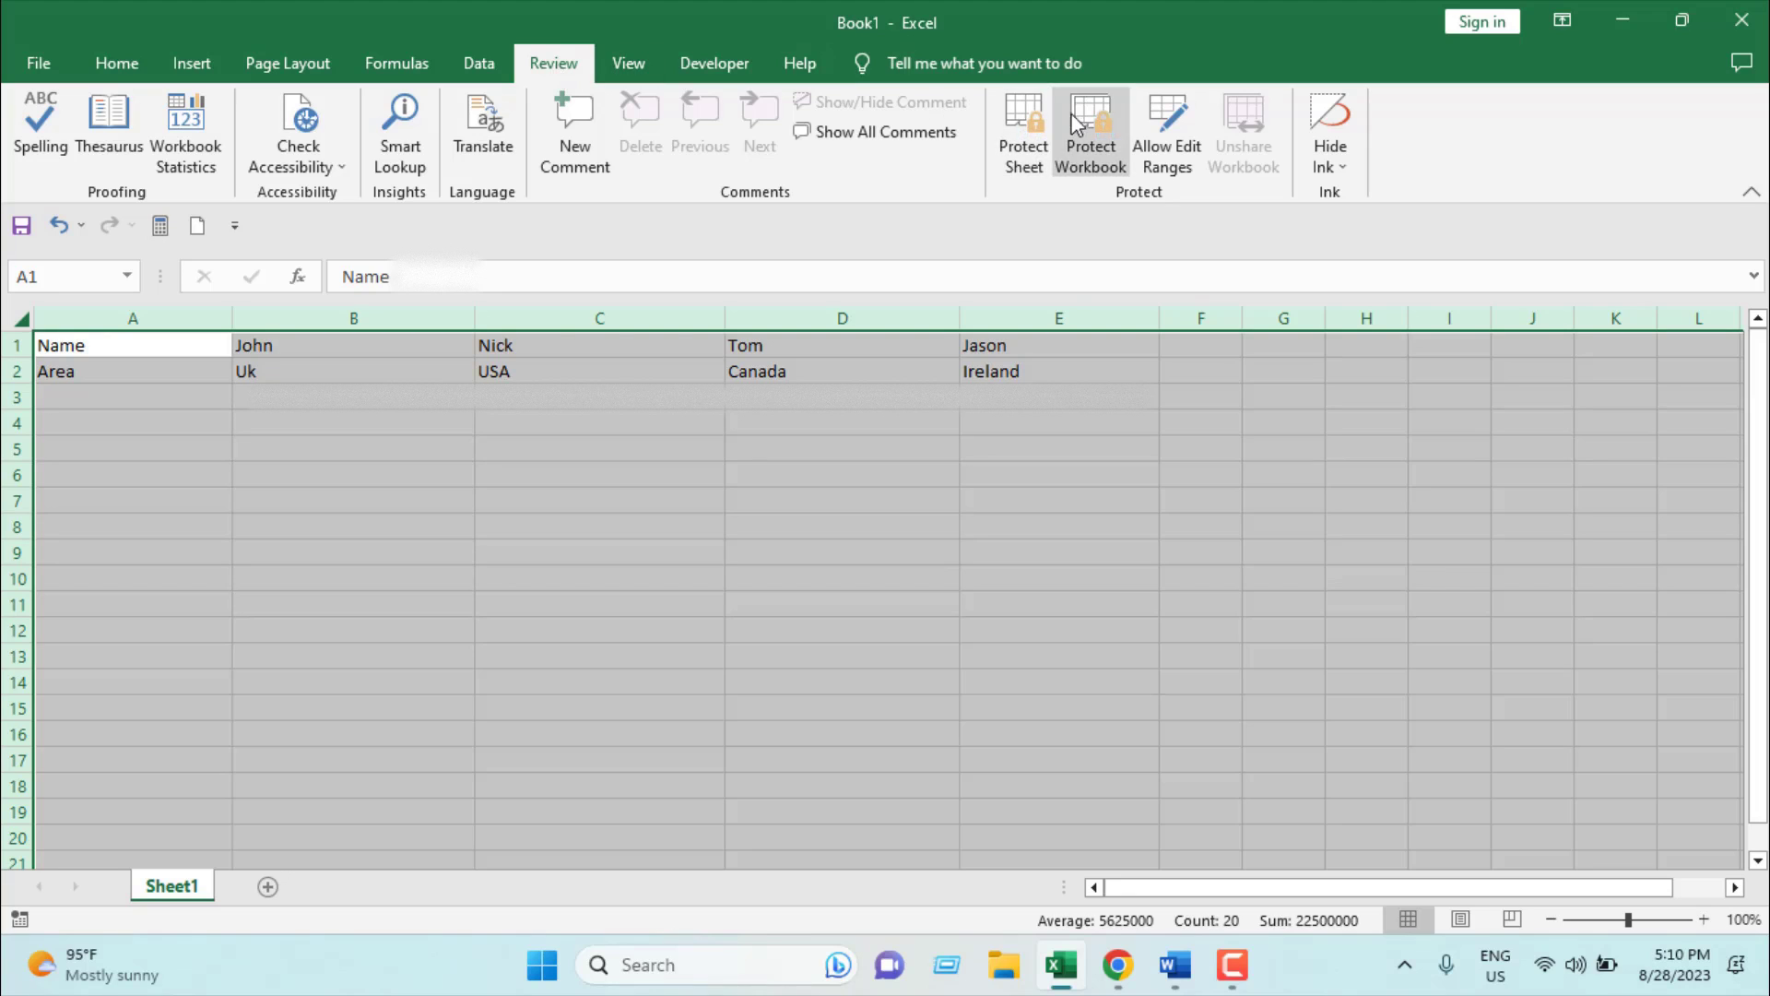
click(1024, 135)
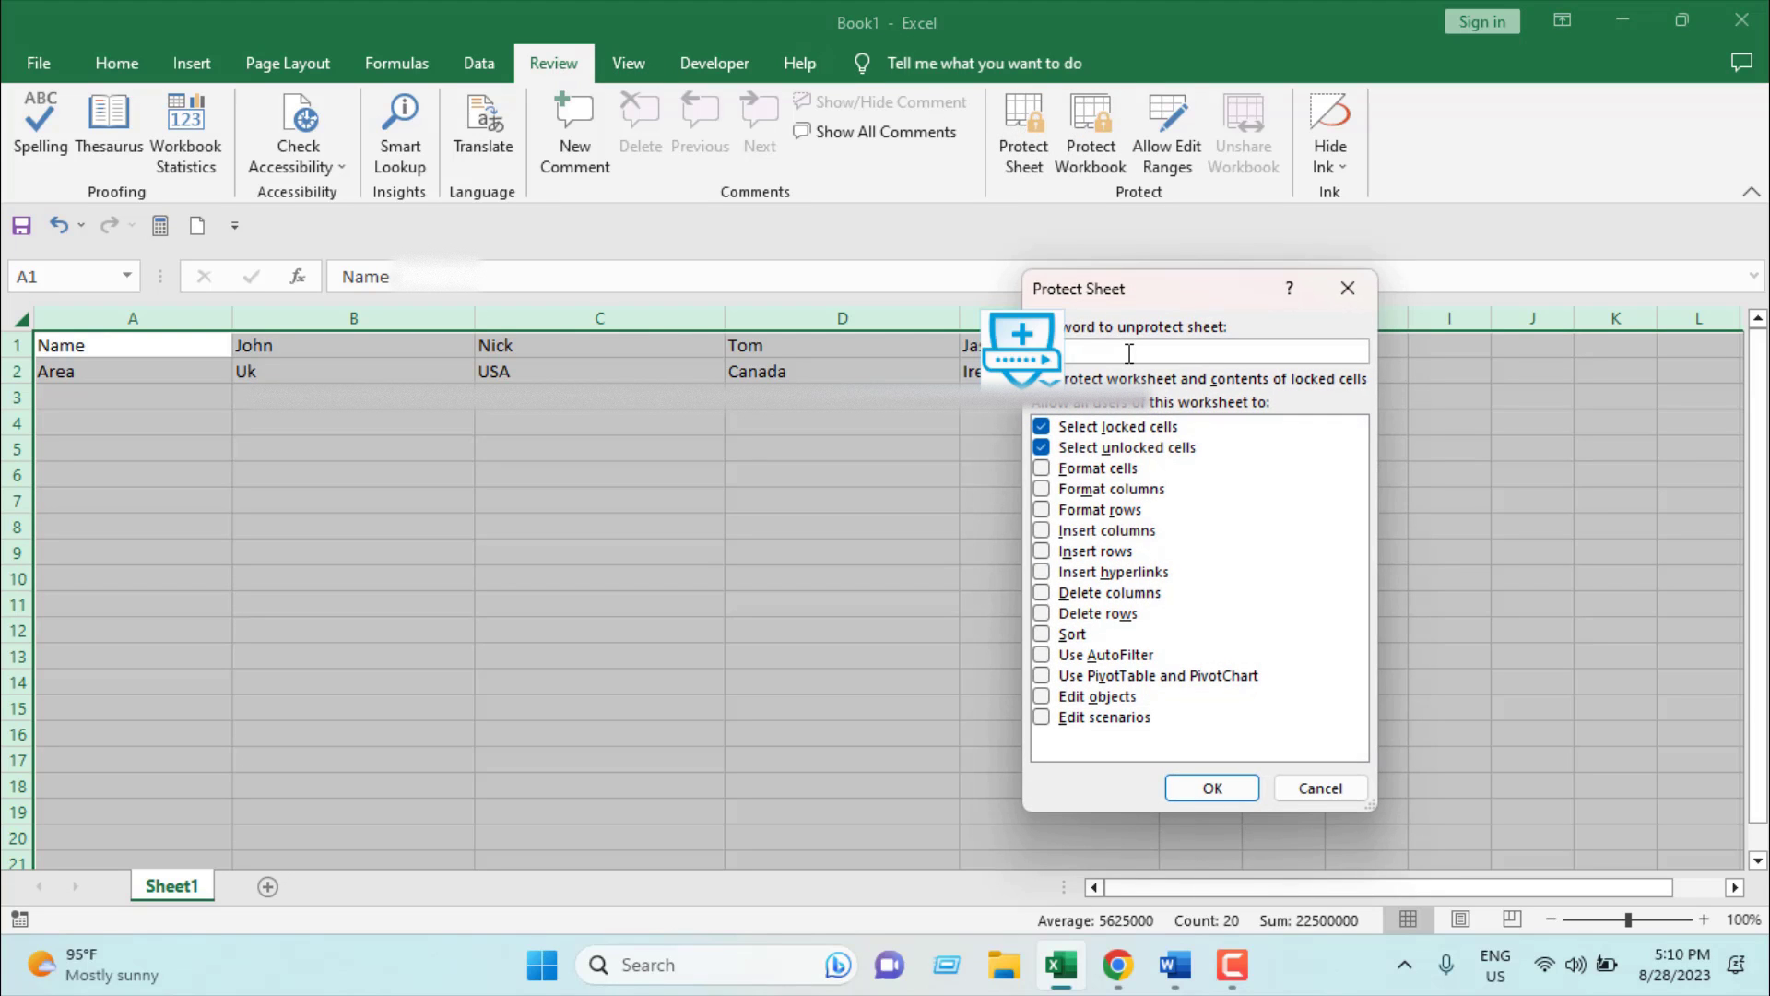
click(1206, 787)
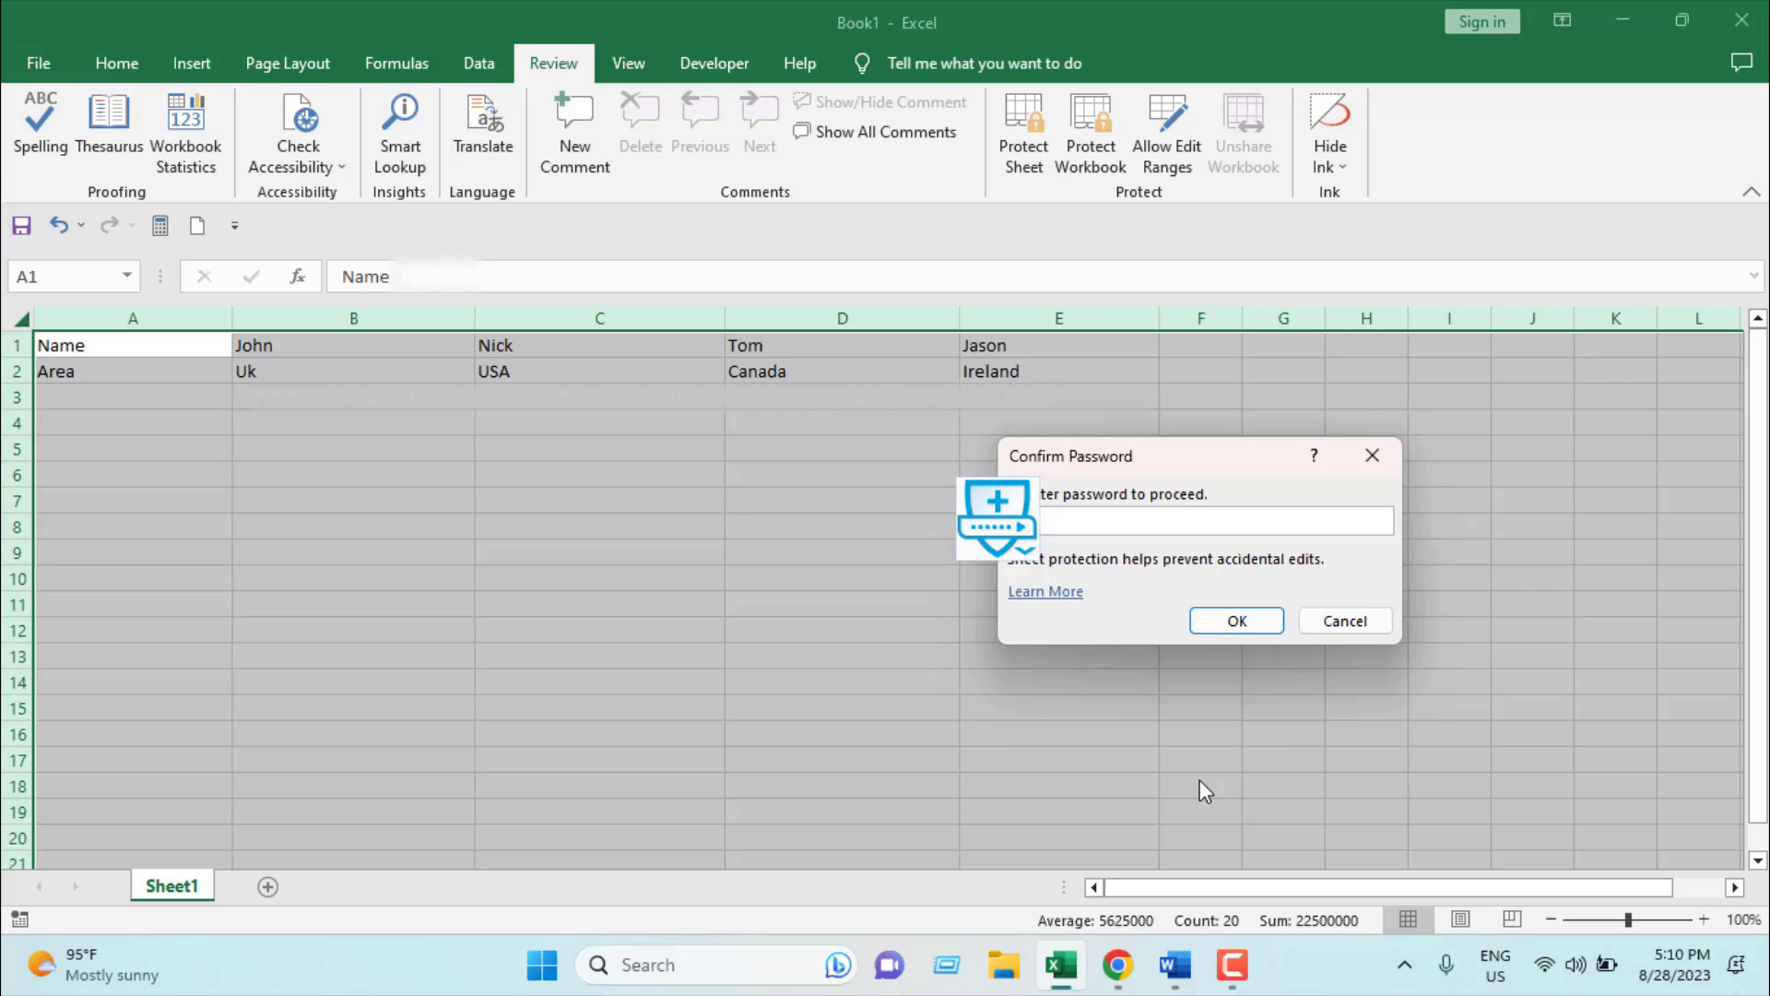
click(1212, 625)
click(526, 559)
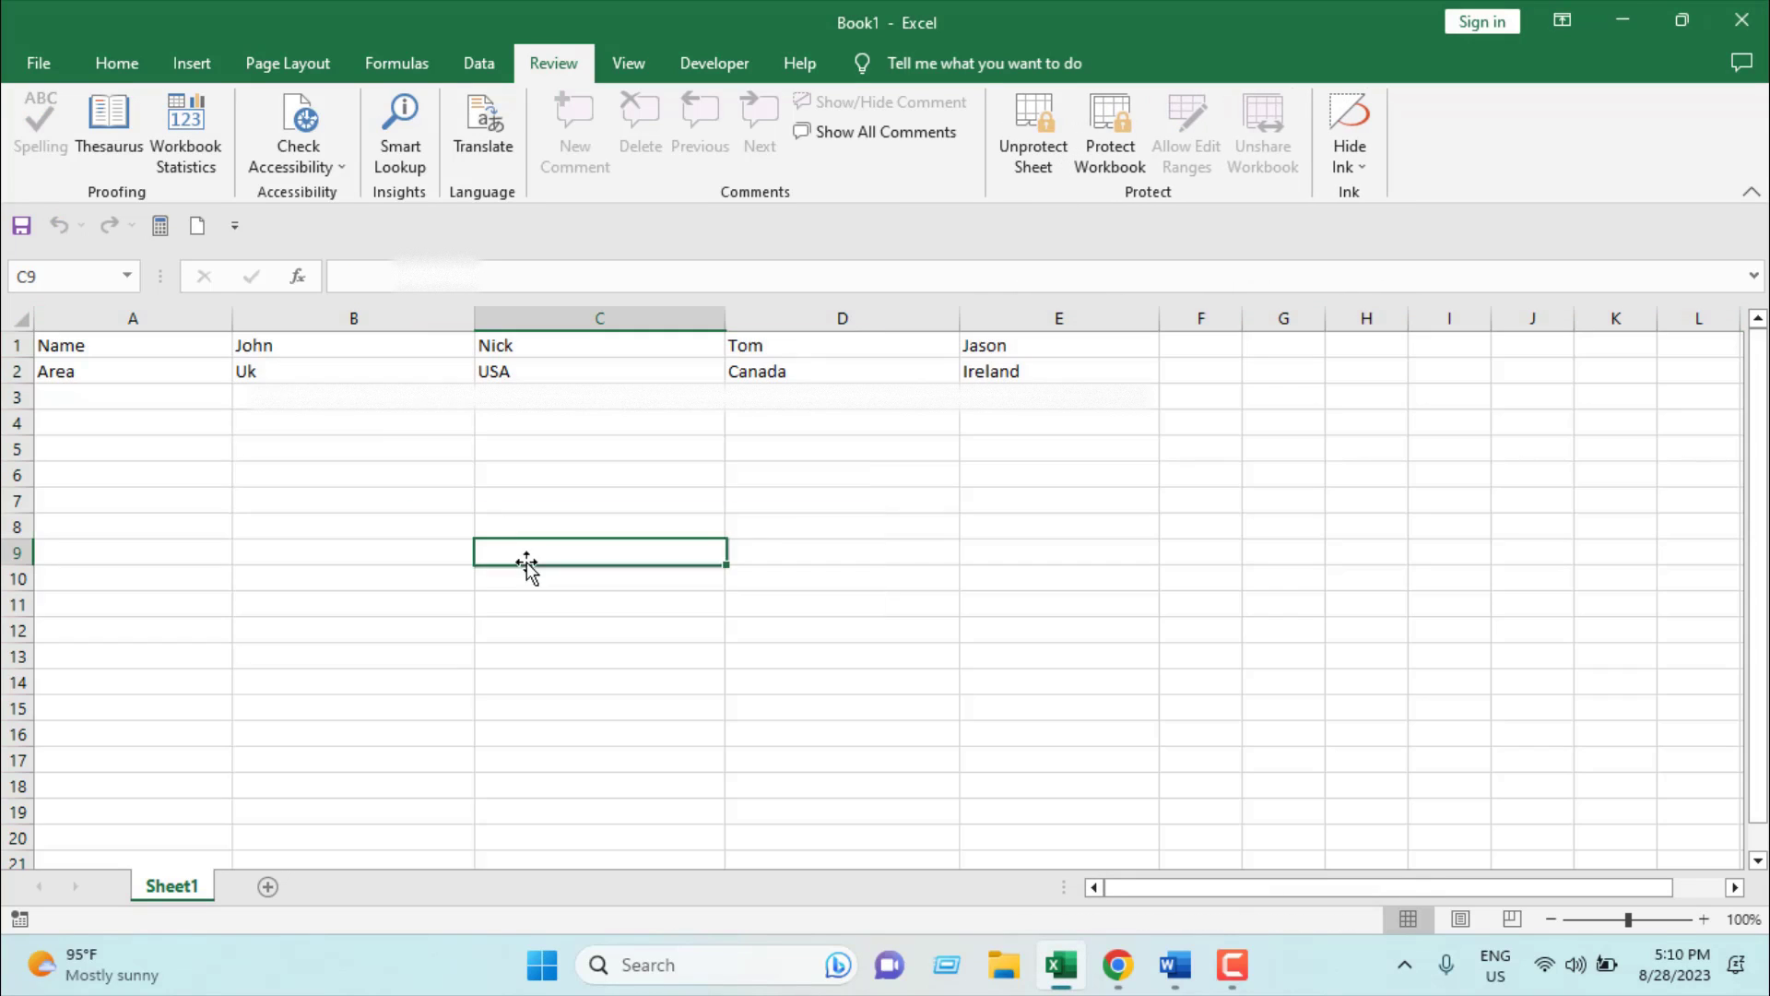
click(346, 403)
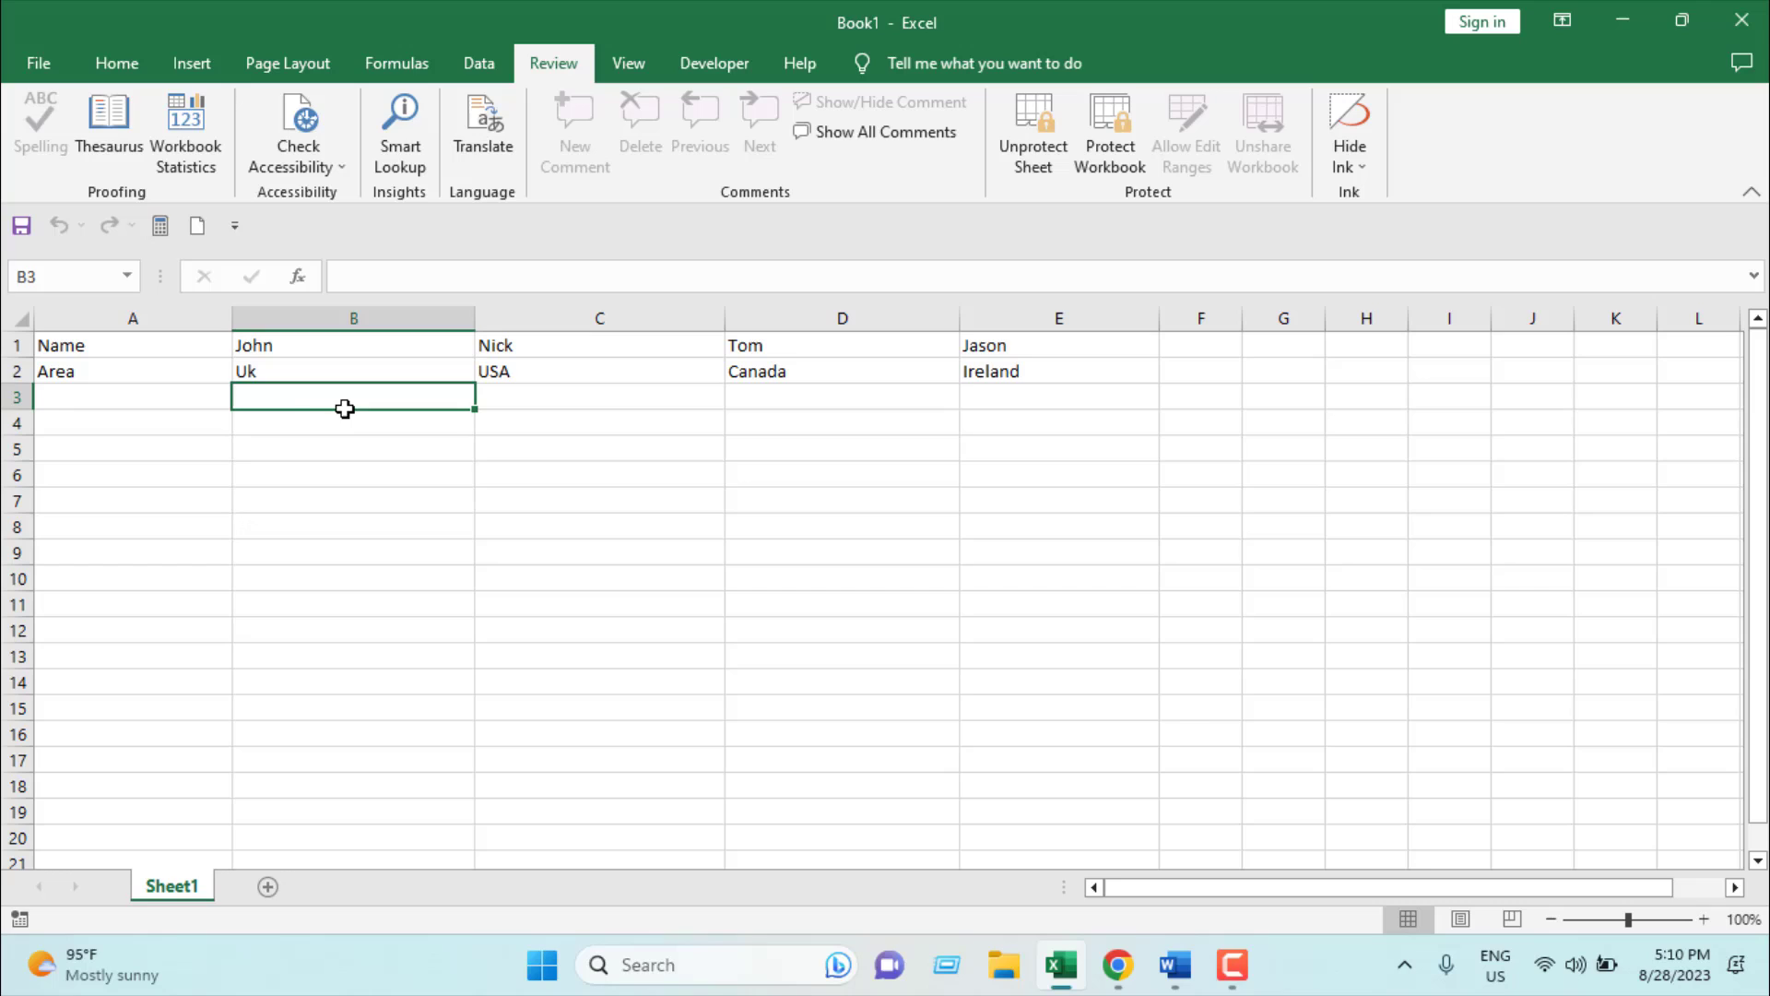
click(143, 418)
click(413, 429)
click(603, 430)
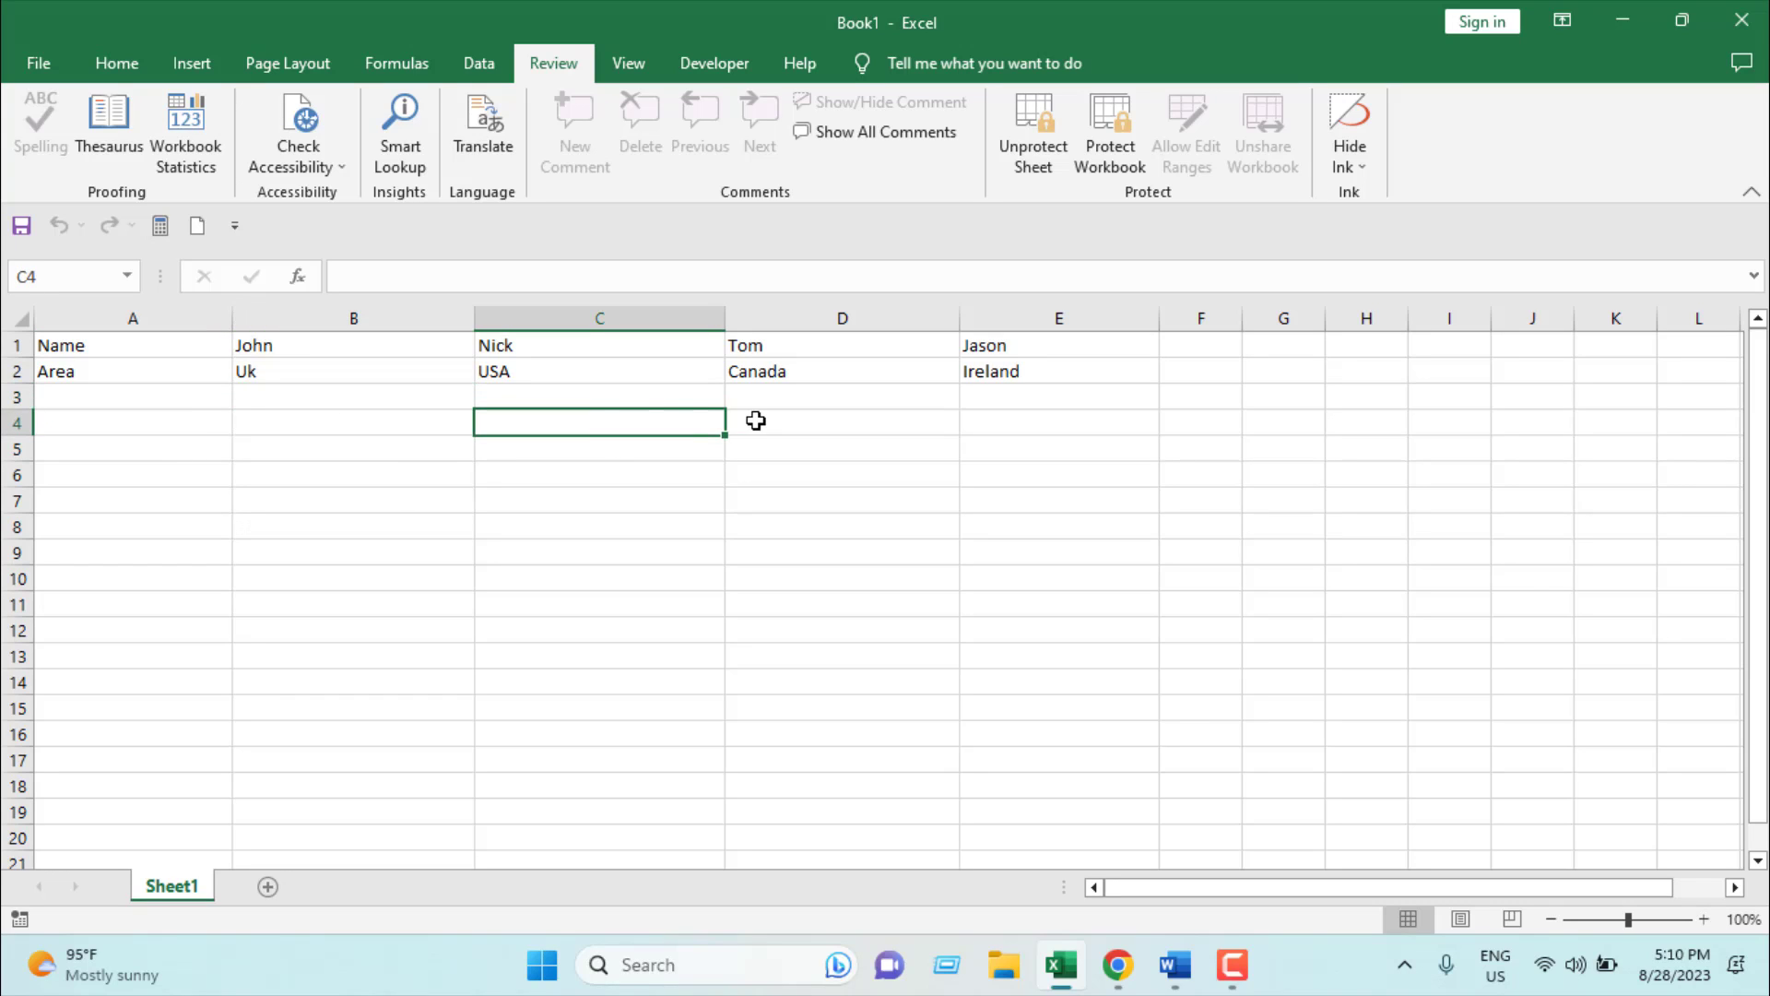
click(755, 421)
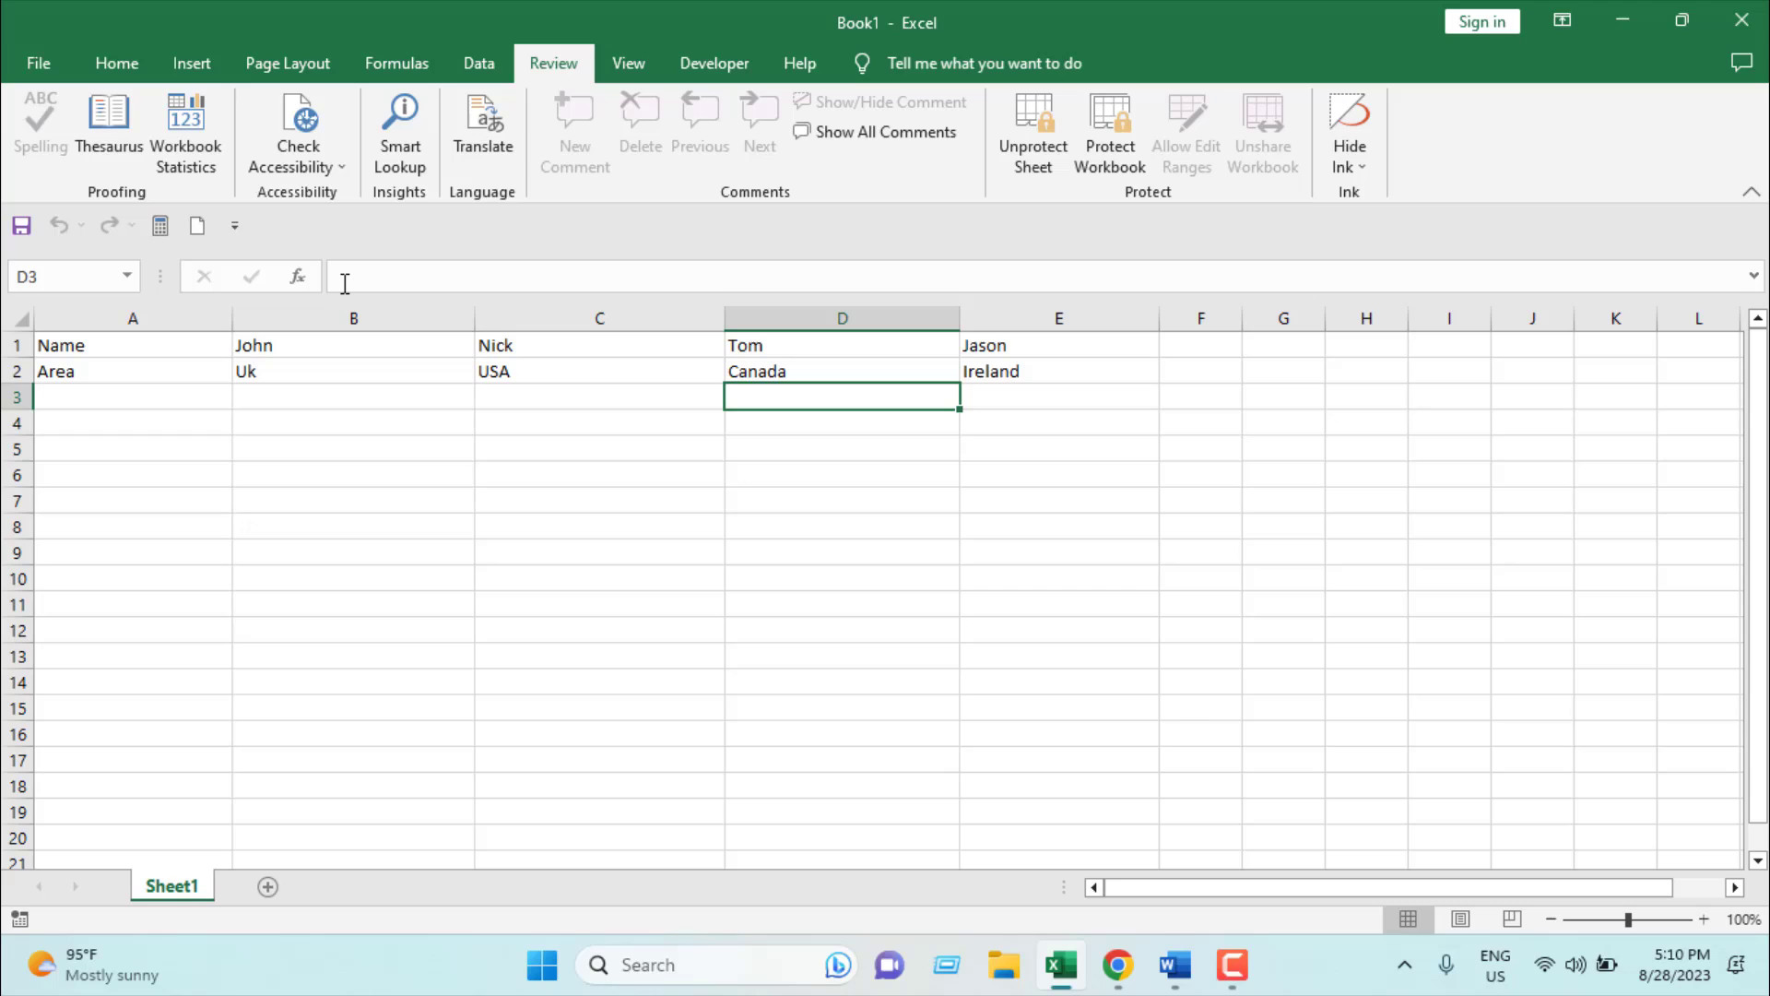
click(392, 548)
click(119, 66)
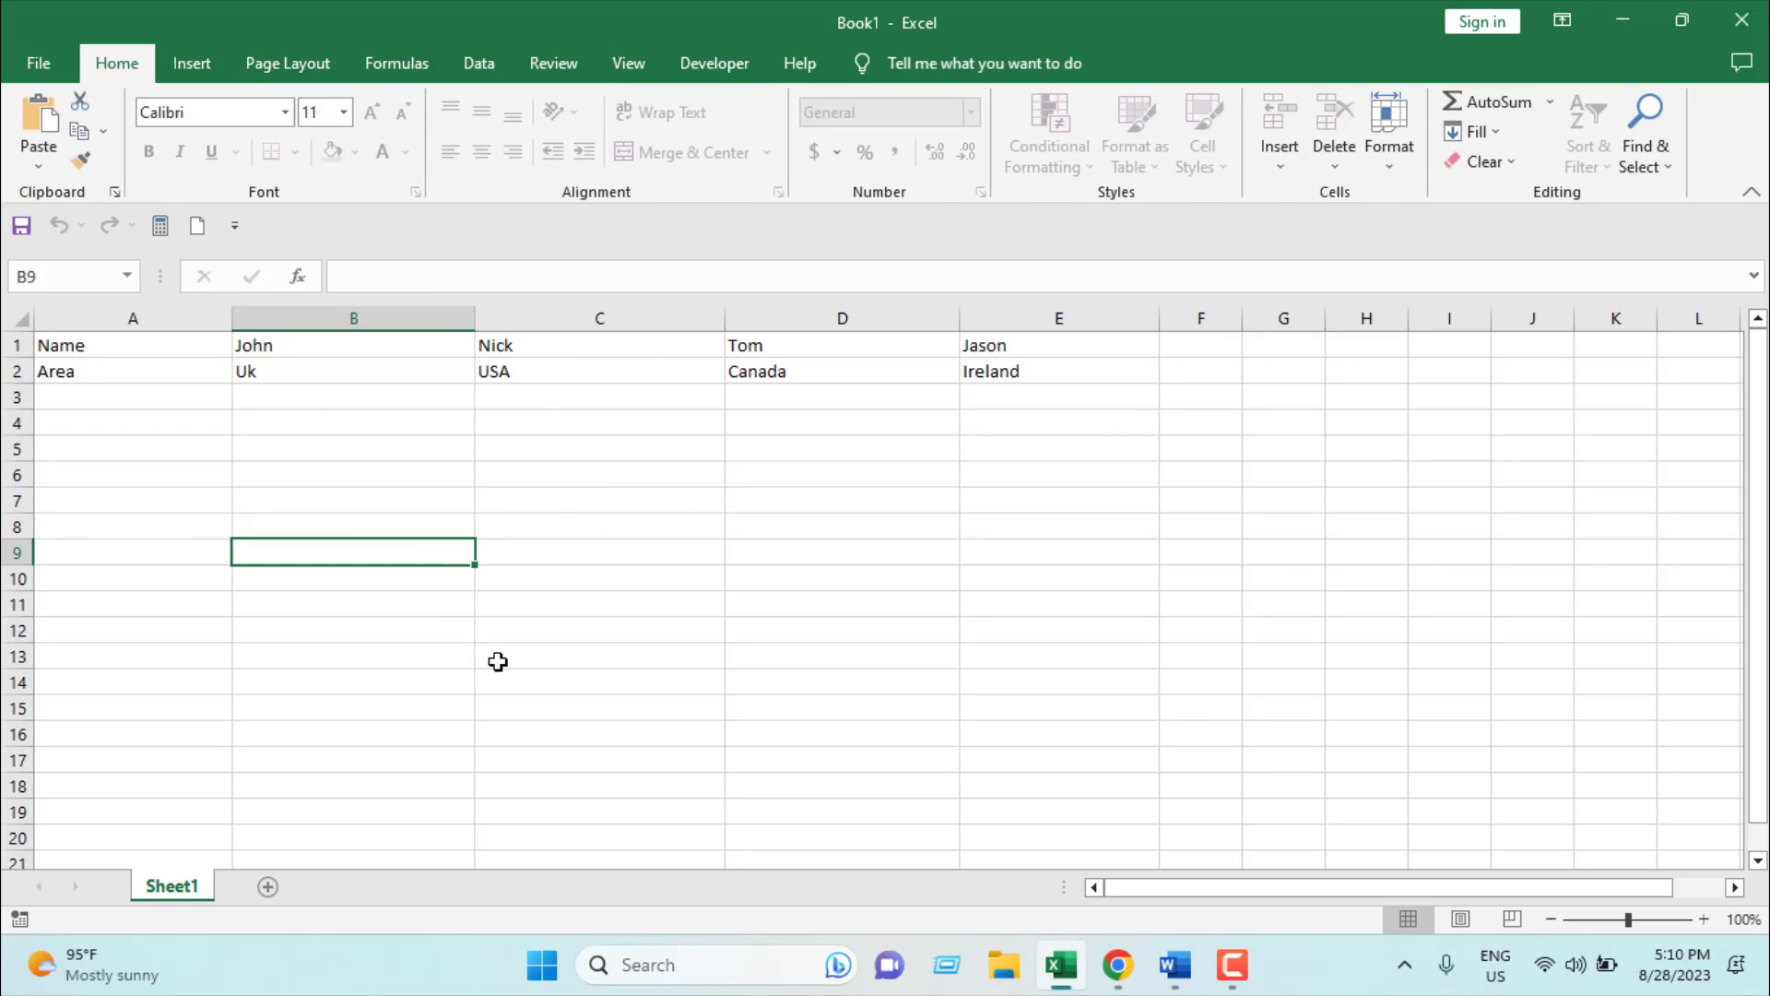
click(119, 400)
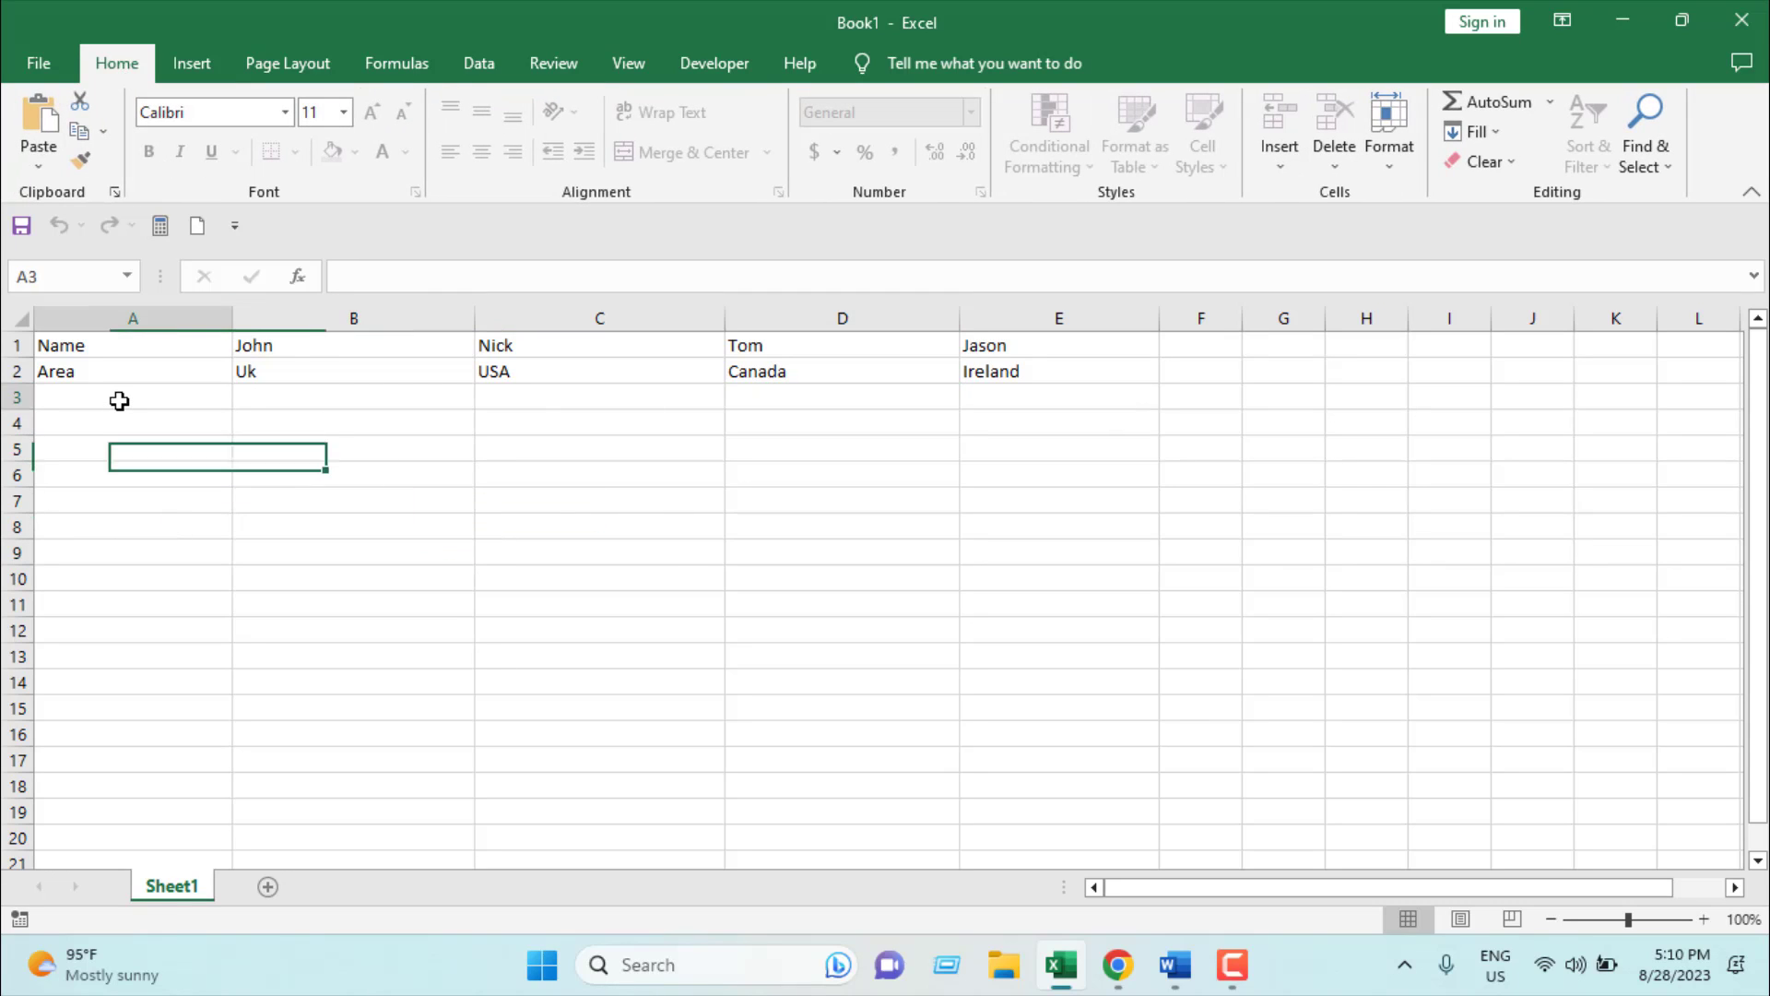
click(122, 423)
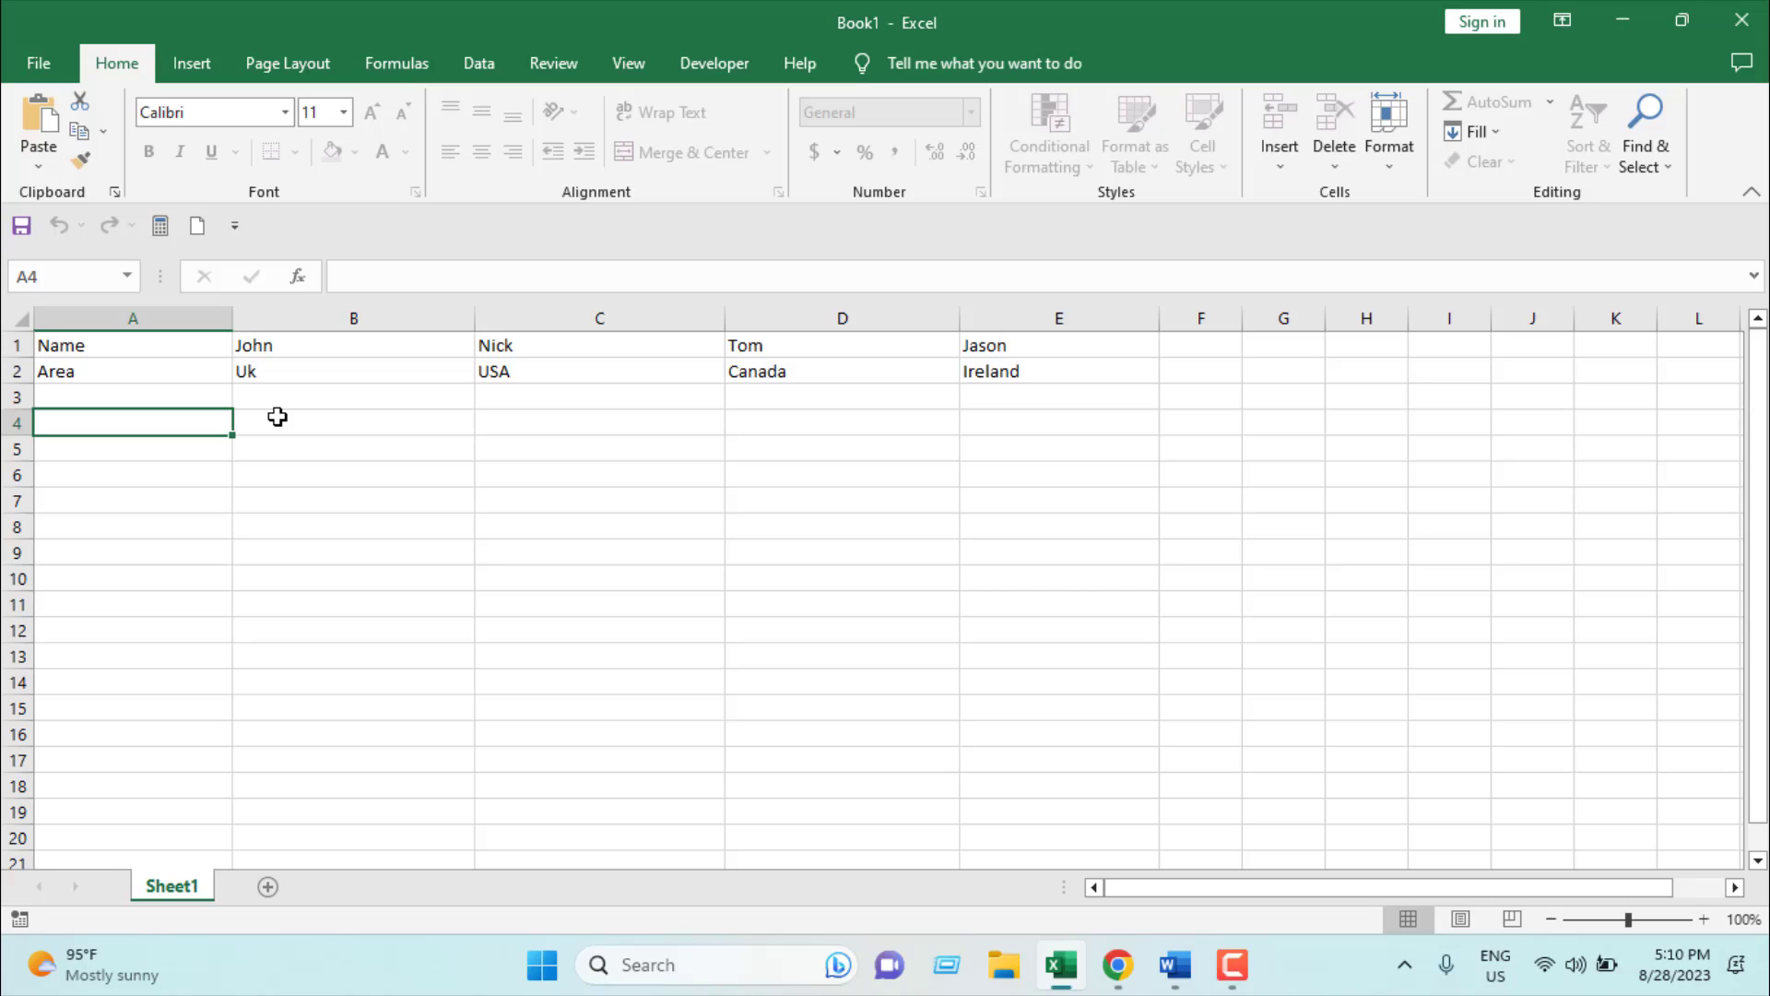
click(341, 527)
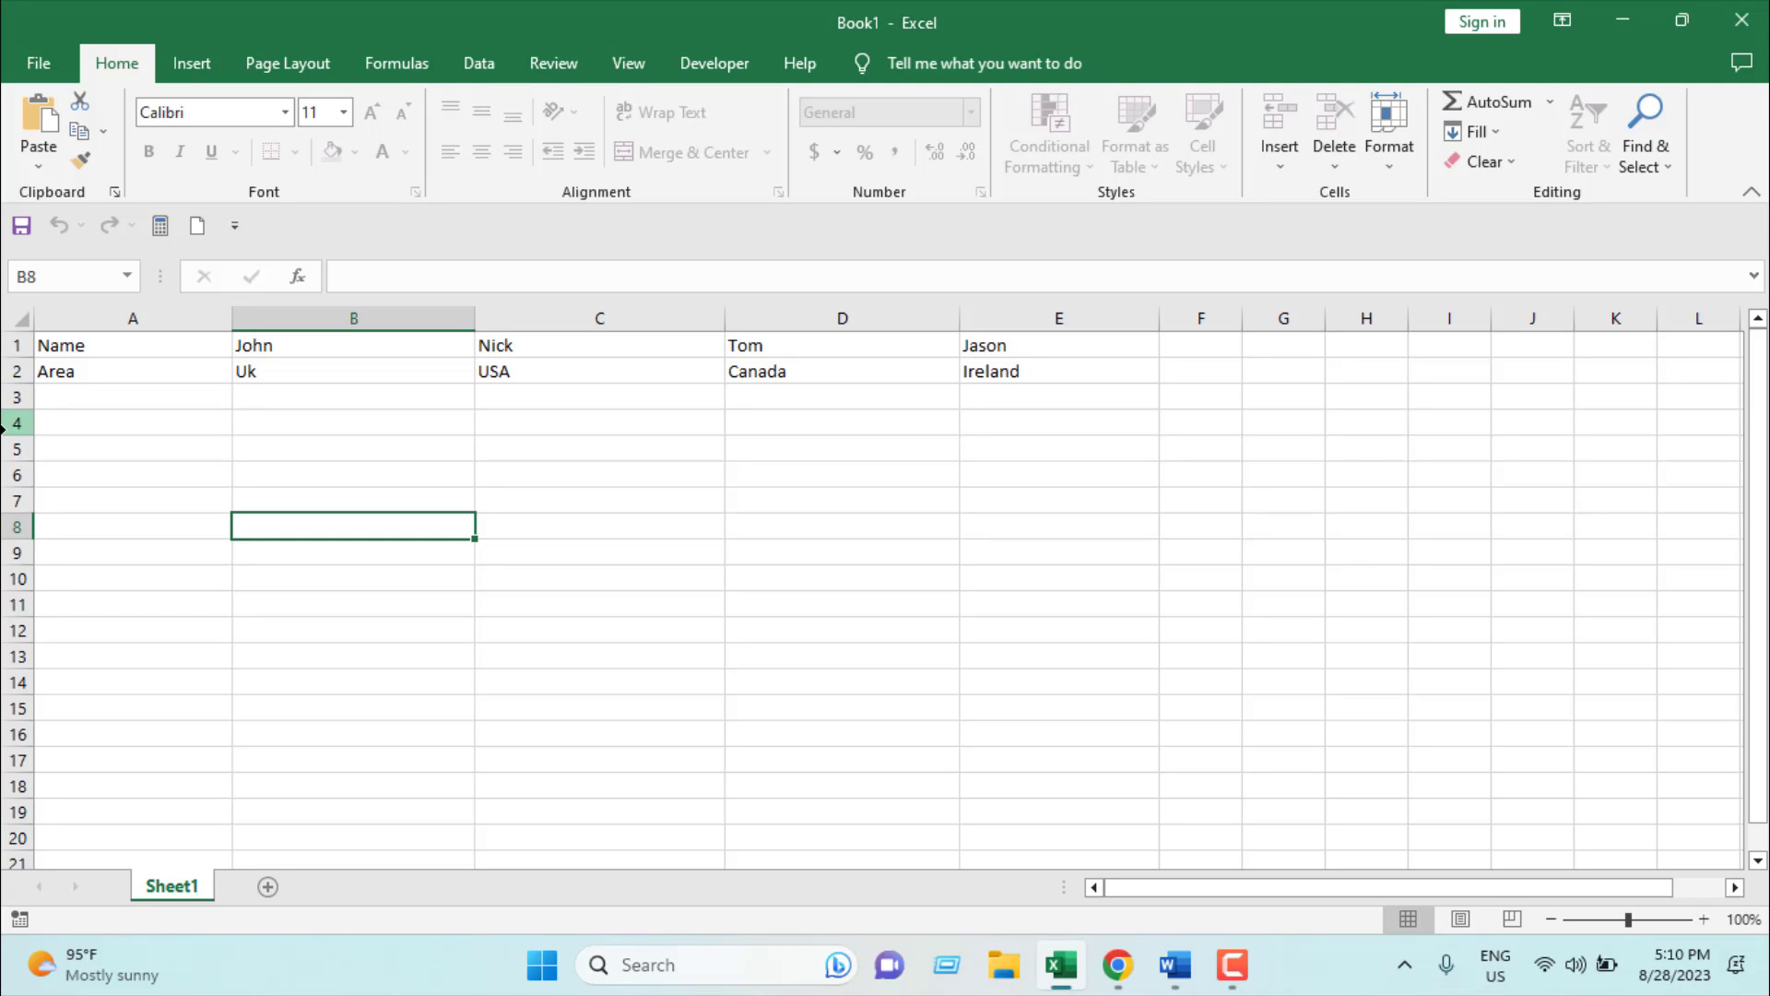
click(416, 419)
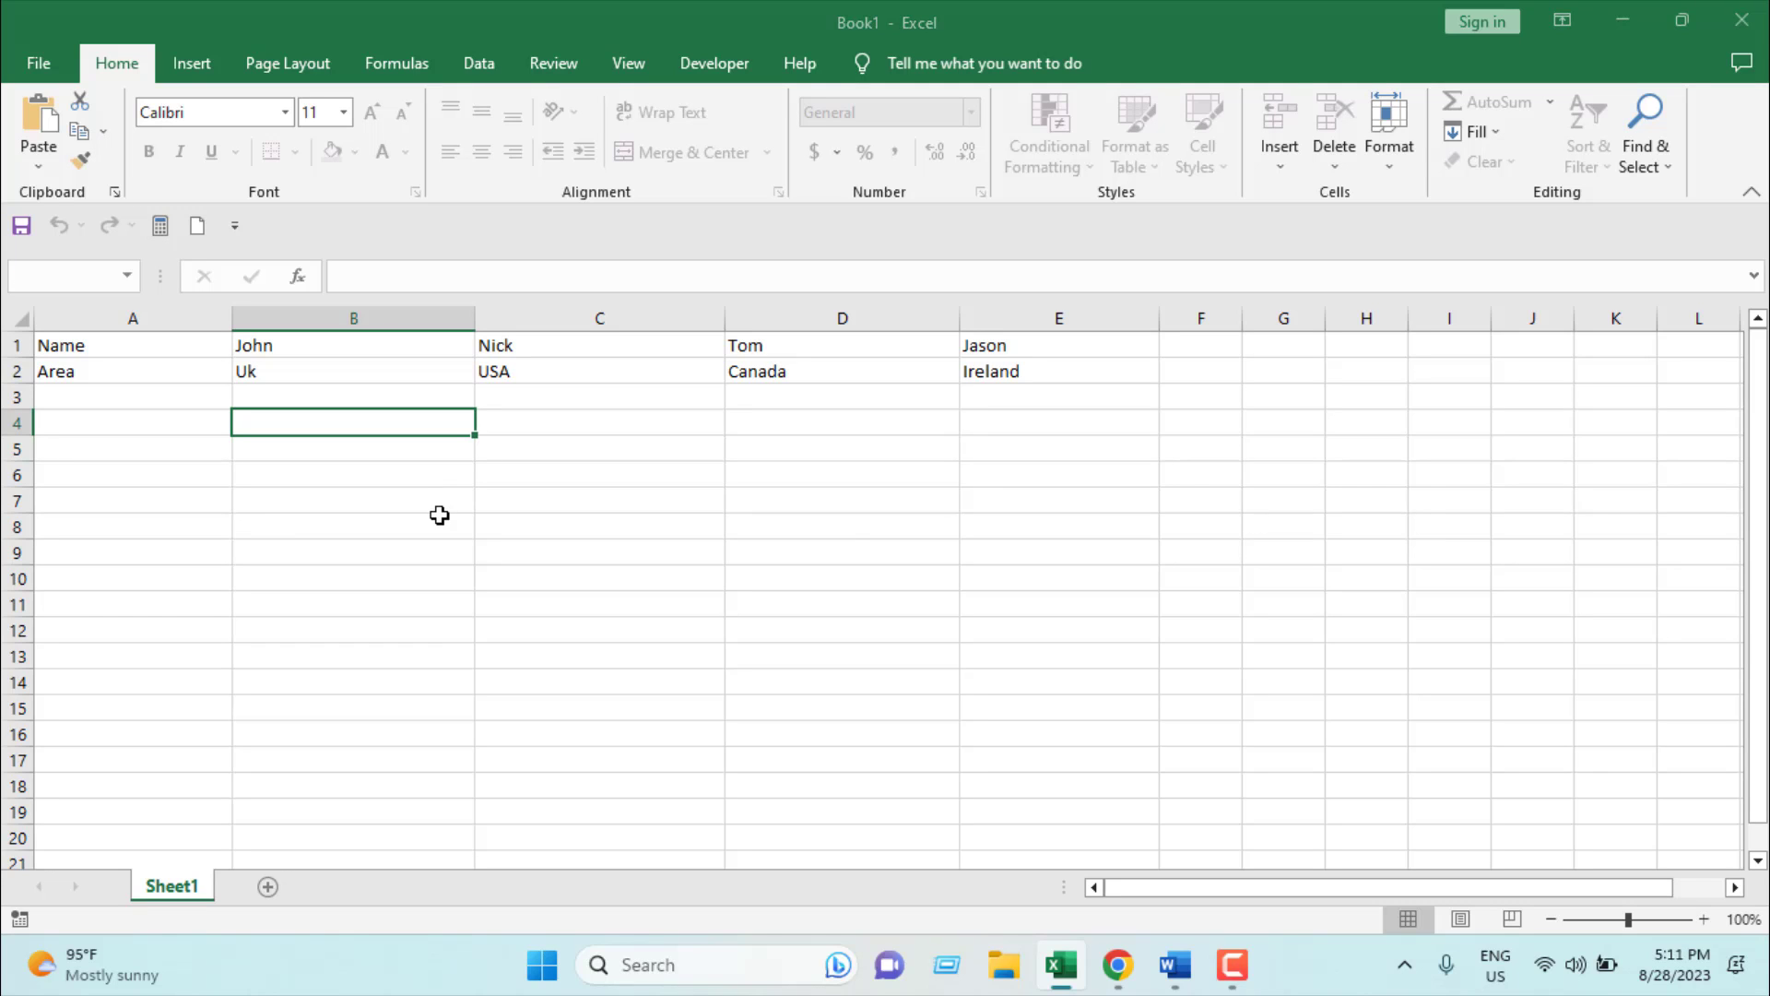
text(a)
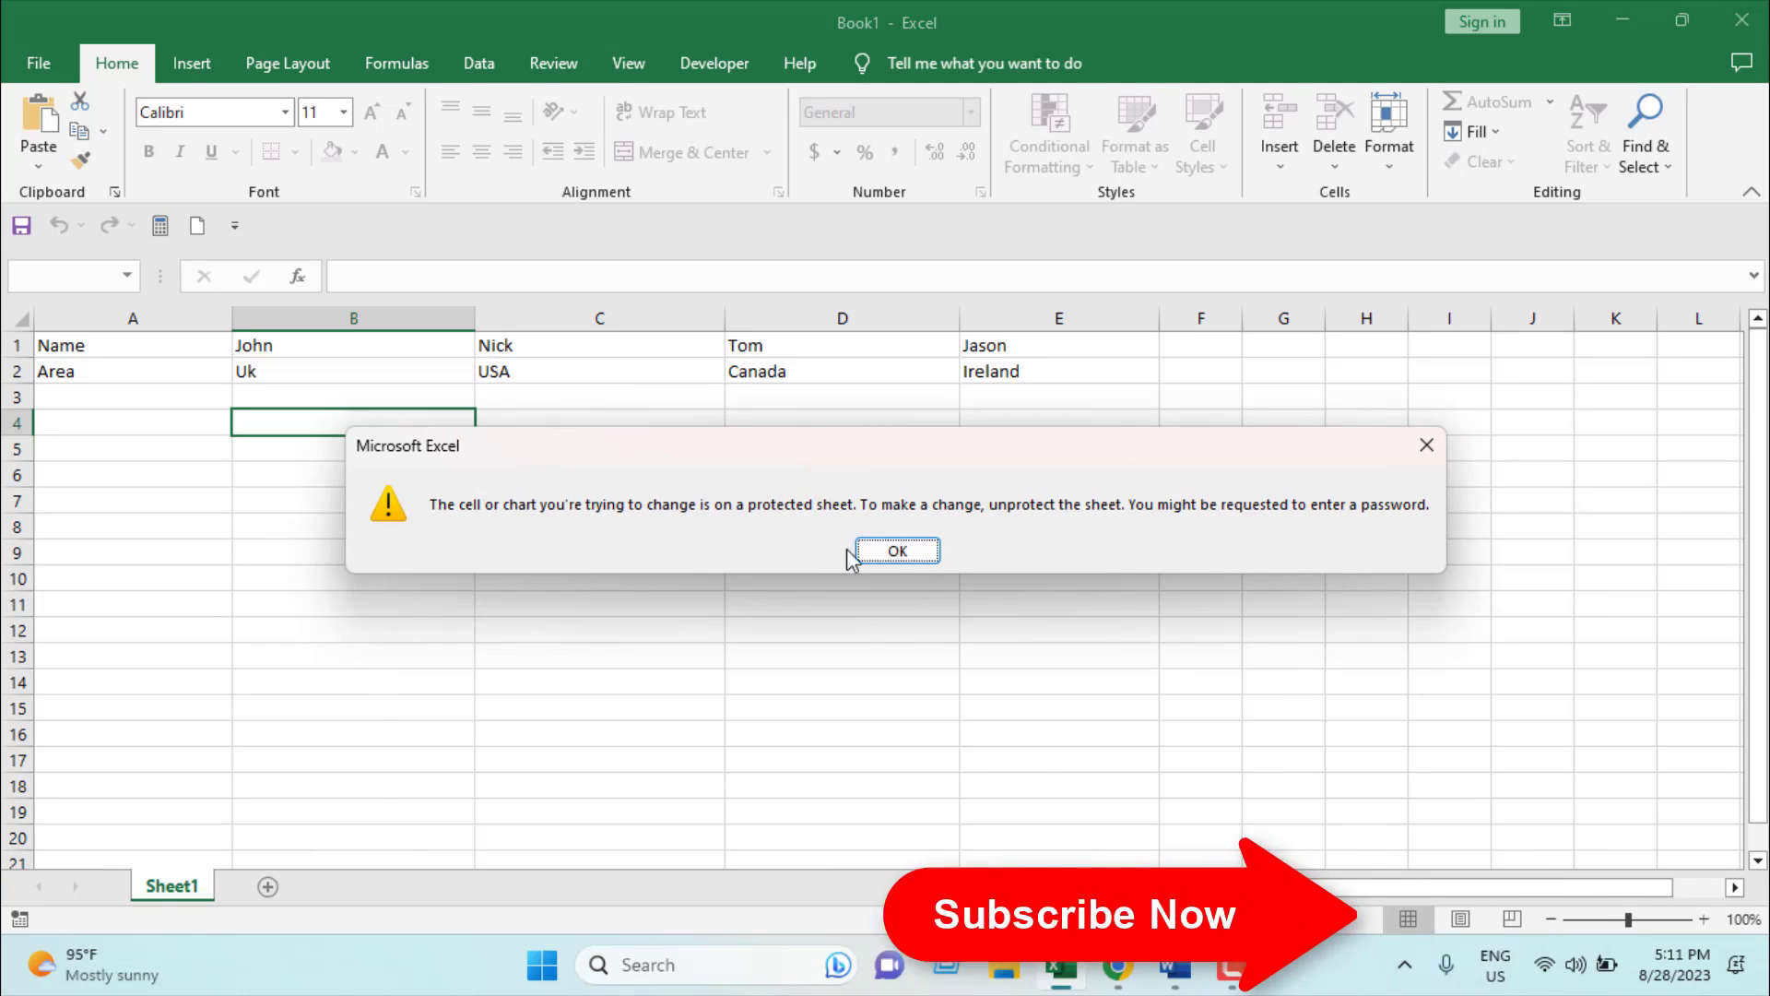
click(874, 553)
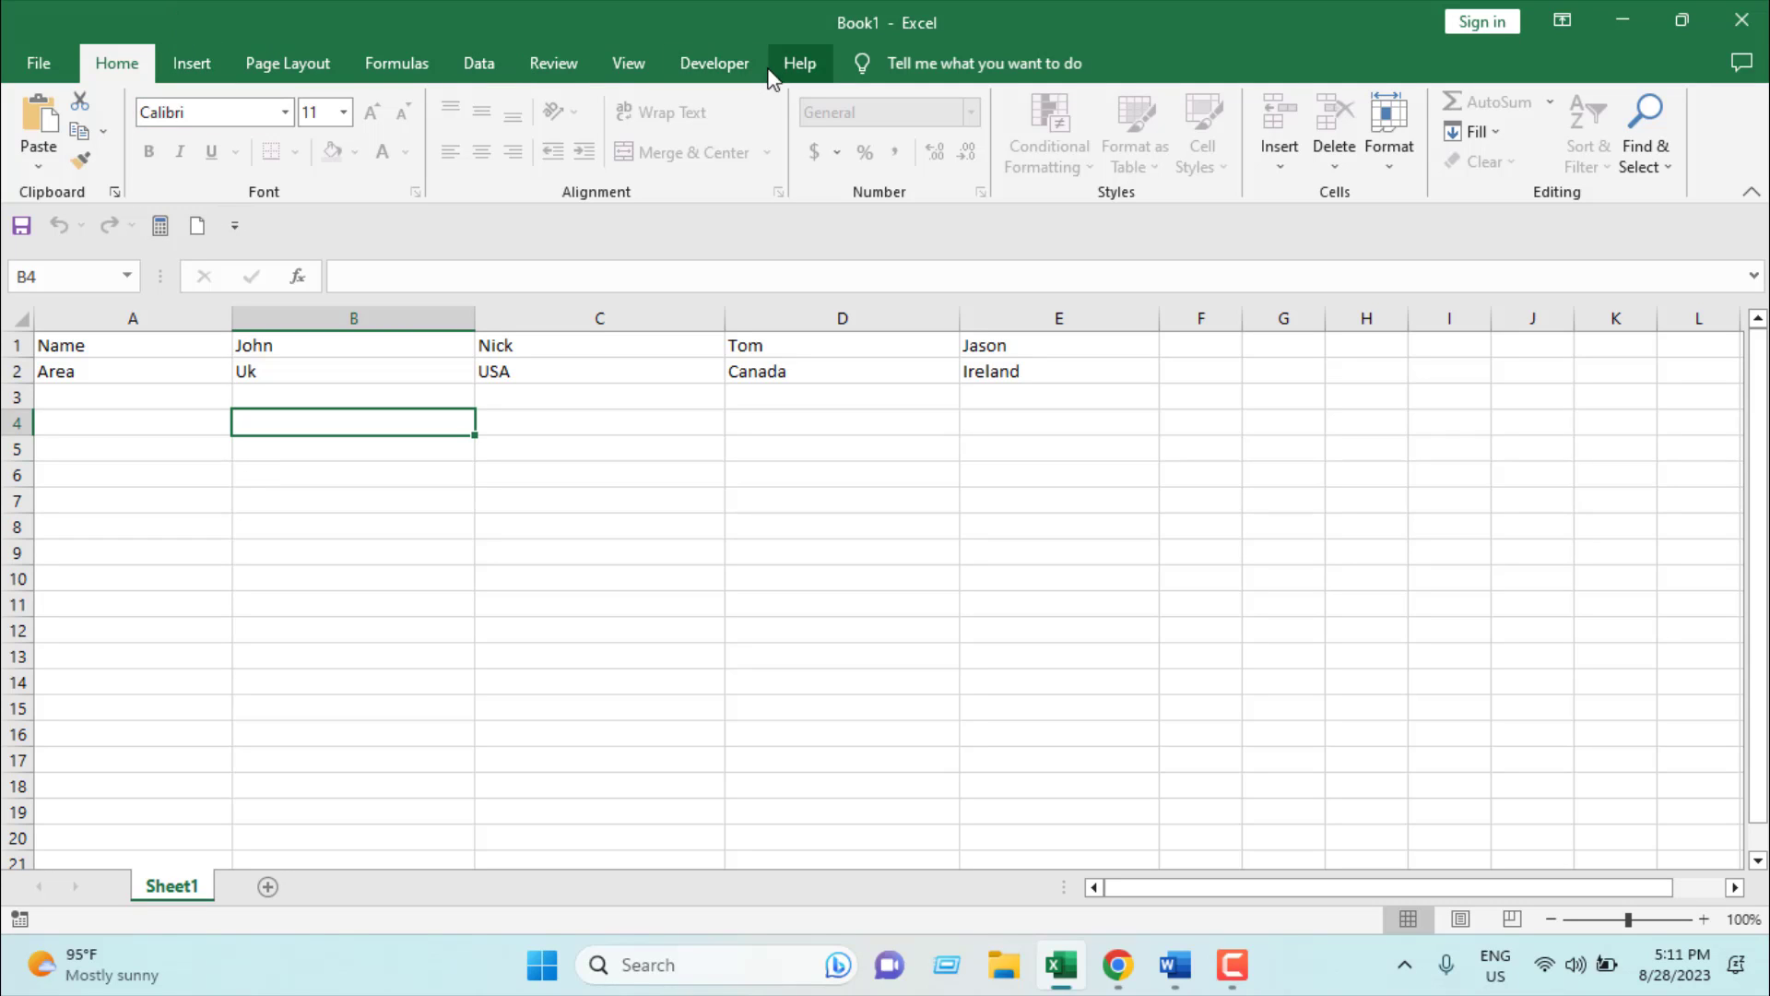
Unprotect Sheet1 from the Review tab by entering its password.
click(561, 64)
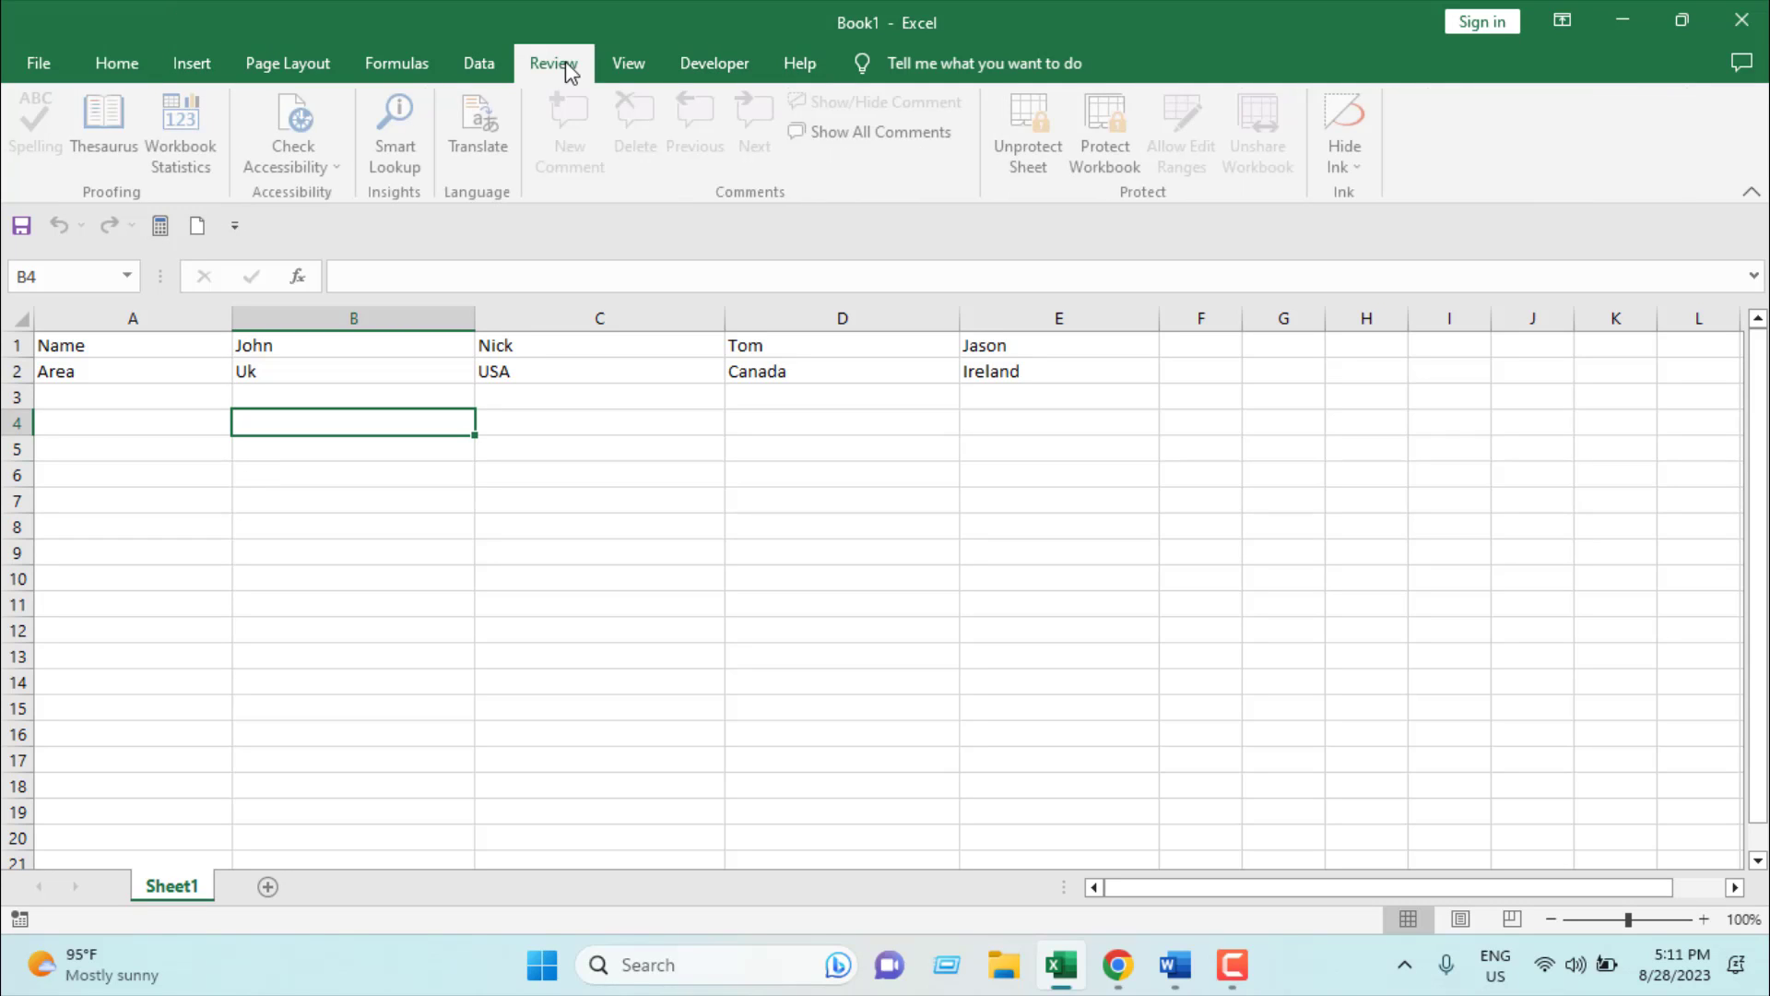
click(1025, 163)
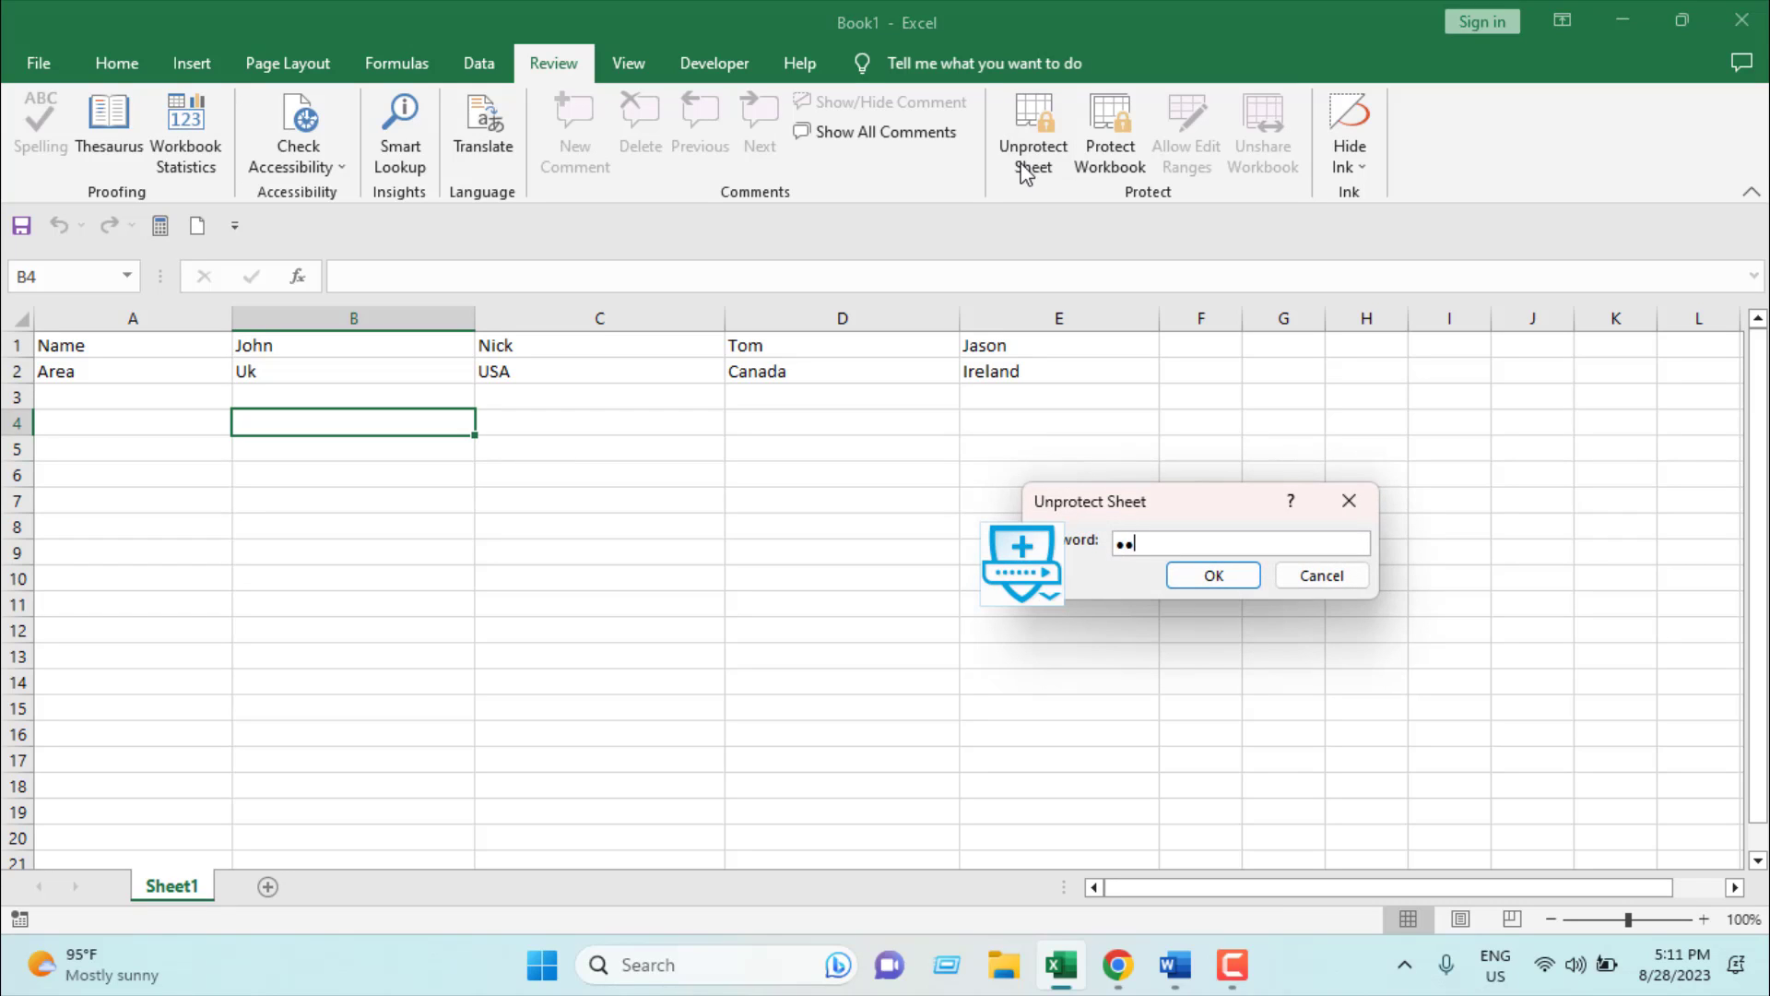
click(1213, 577)
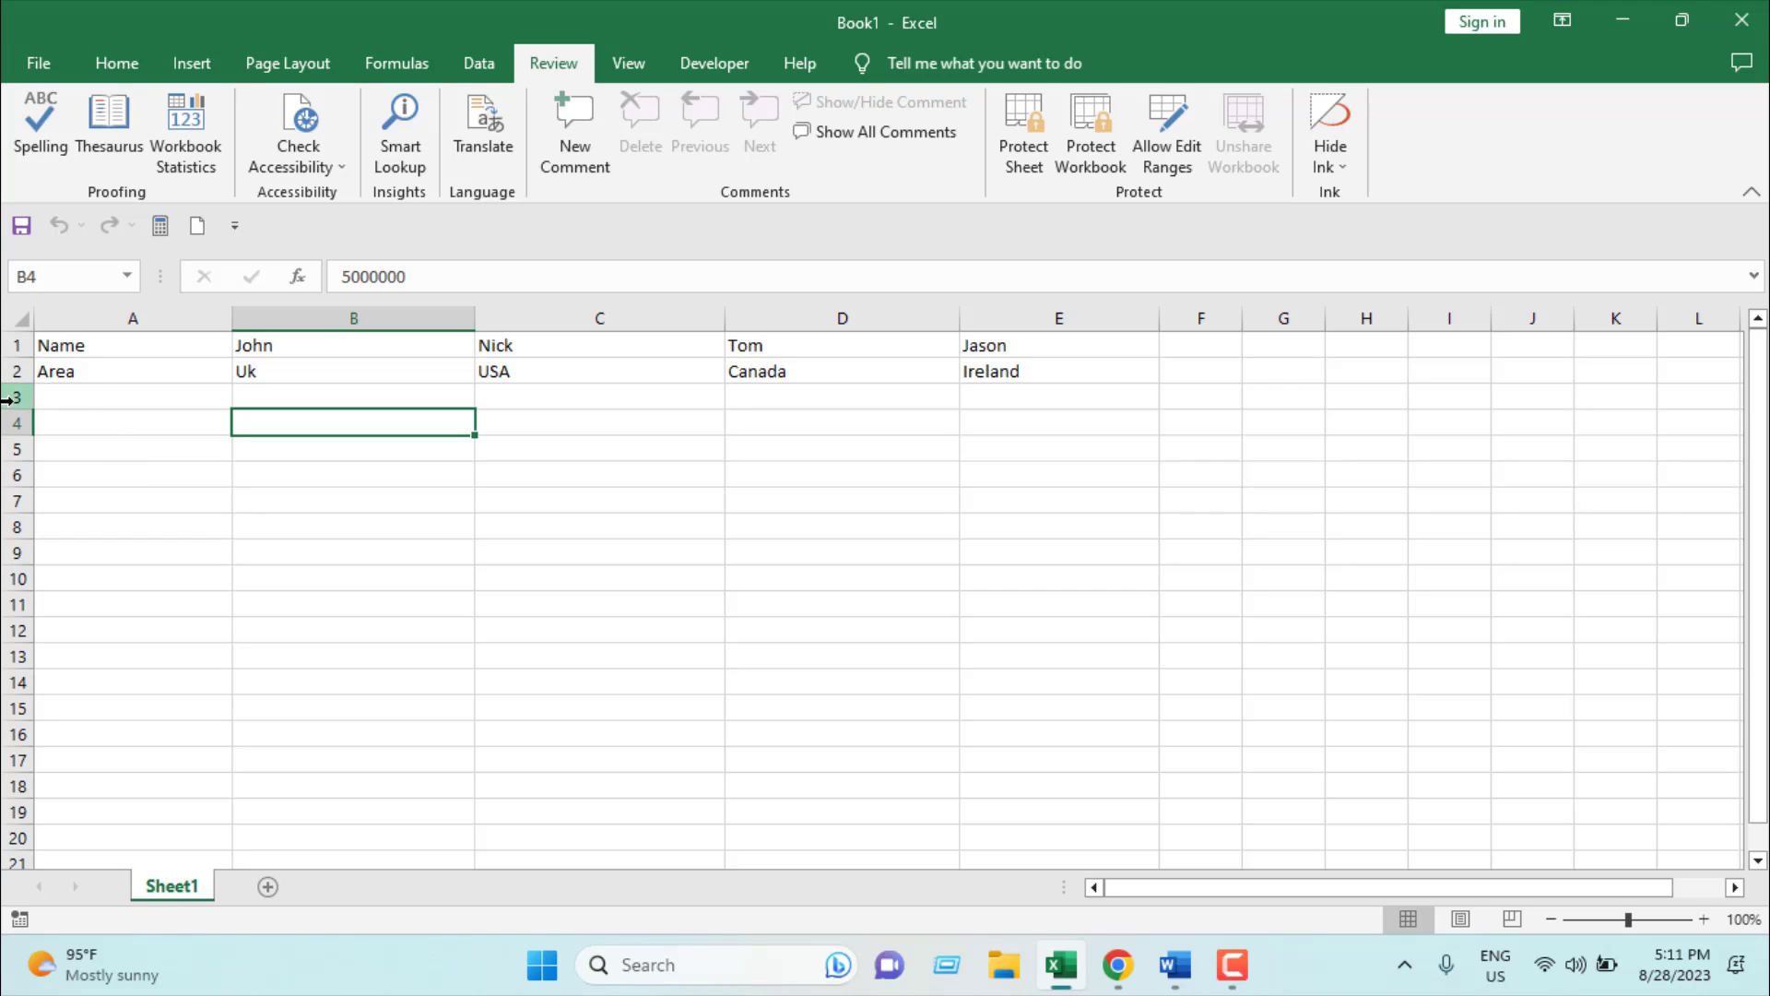
Delete the ;;; custom format code from rows 3–4 so their values reappear.
drag(12, 397, 11, 422)
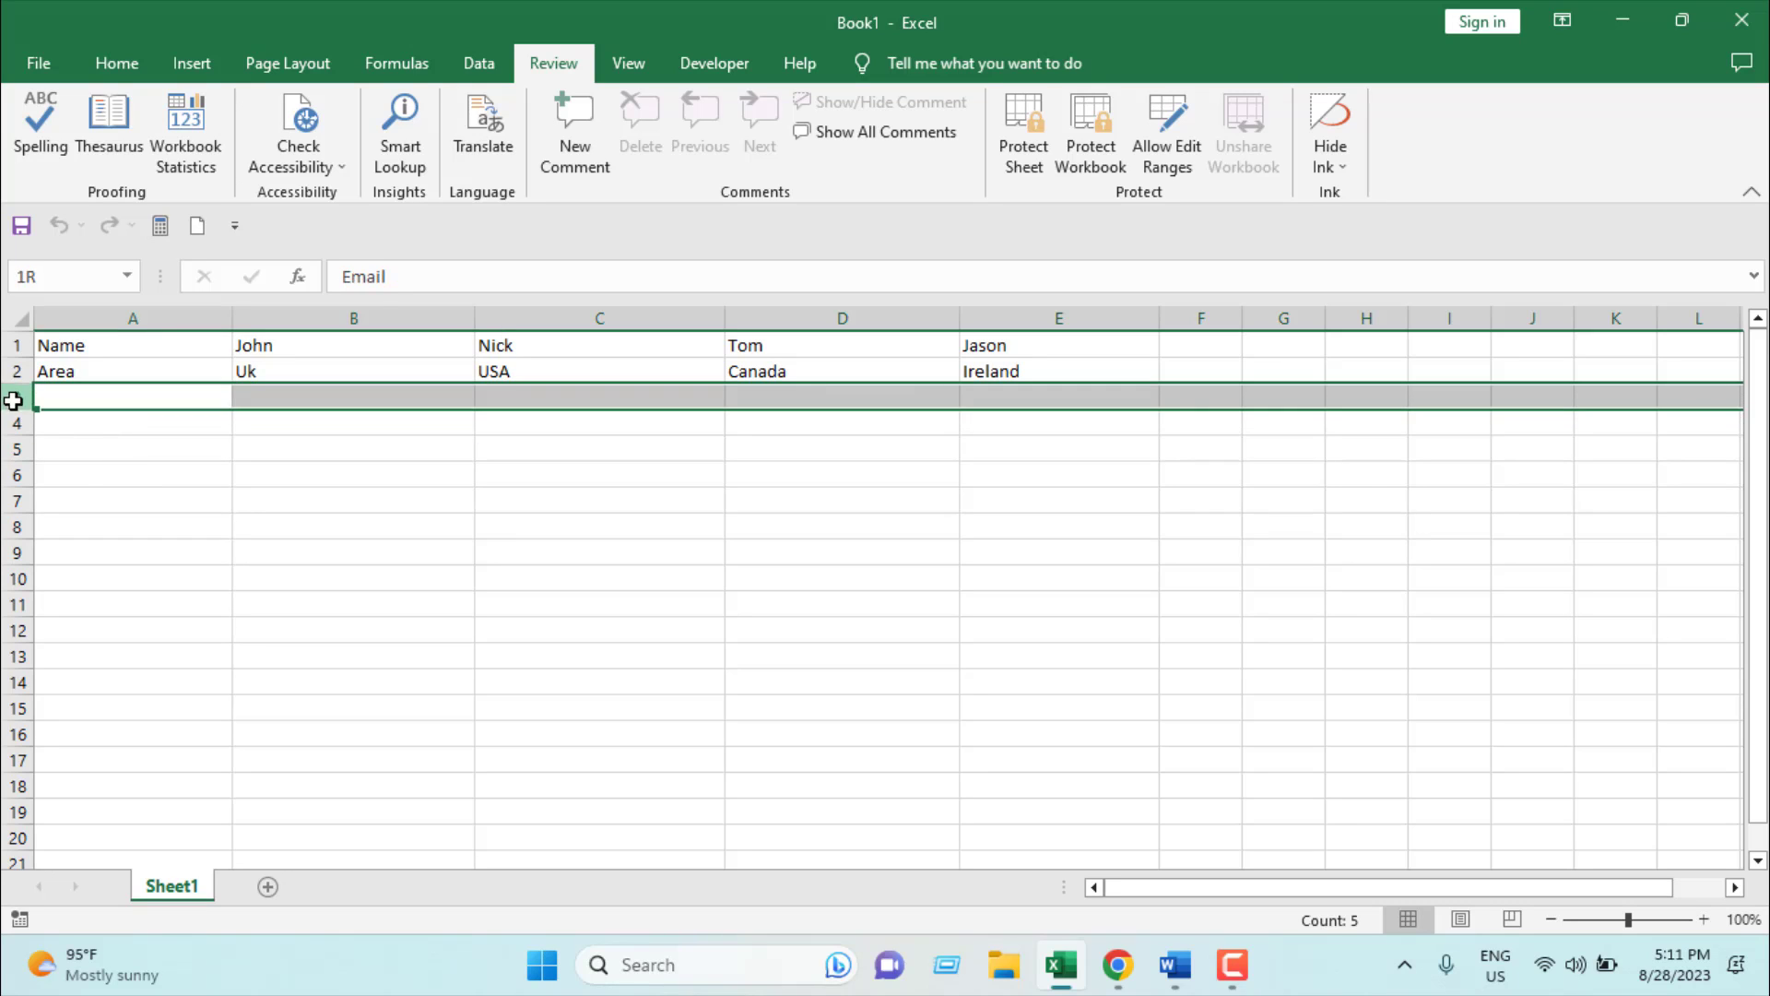
right_click(198, 404)
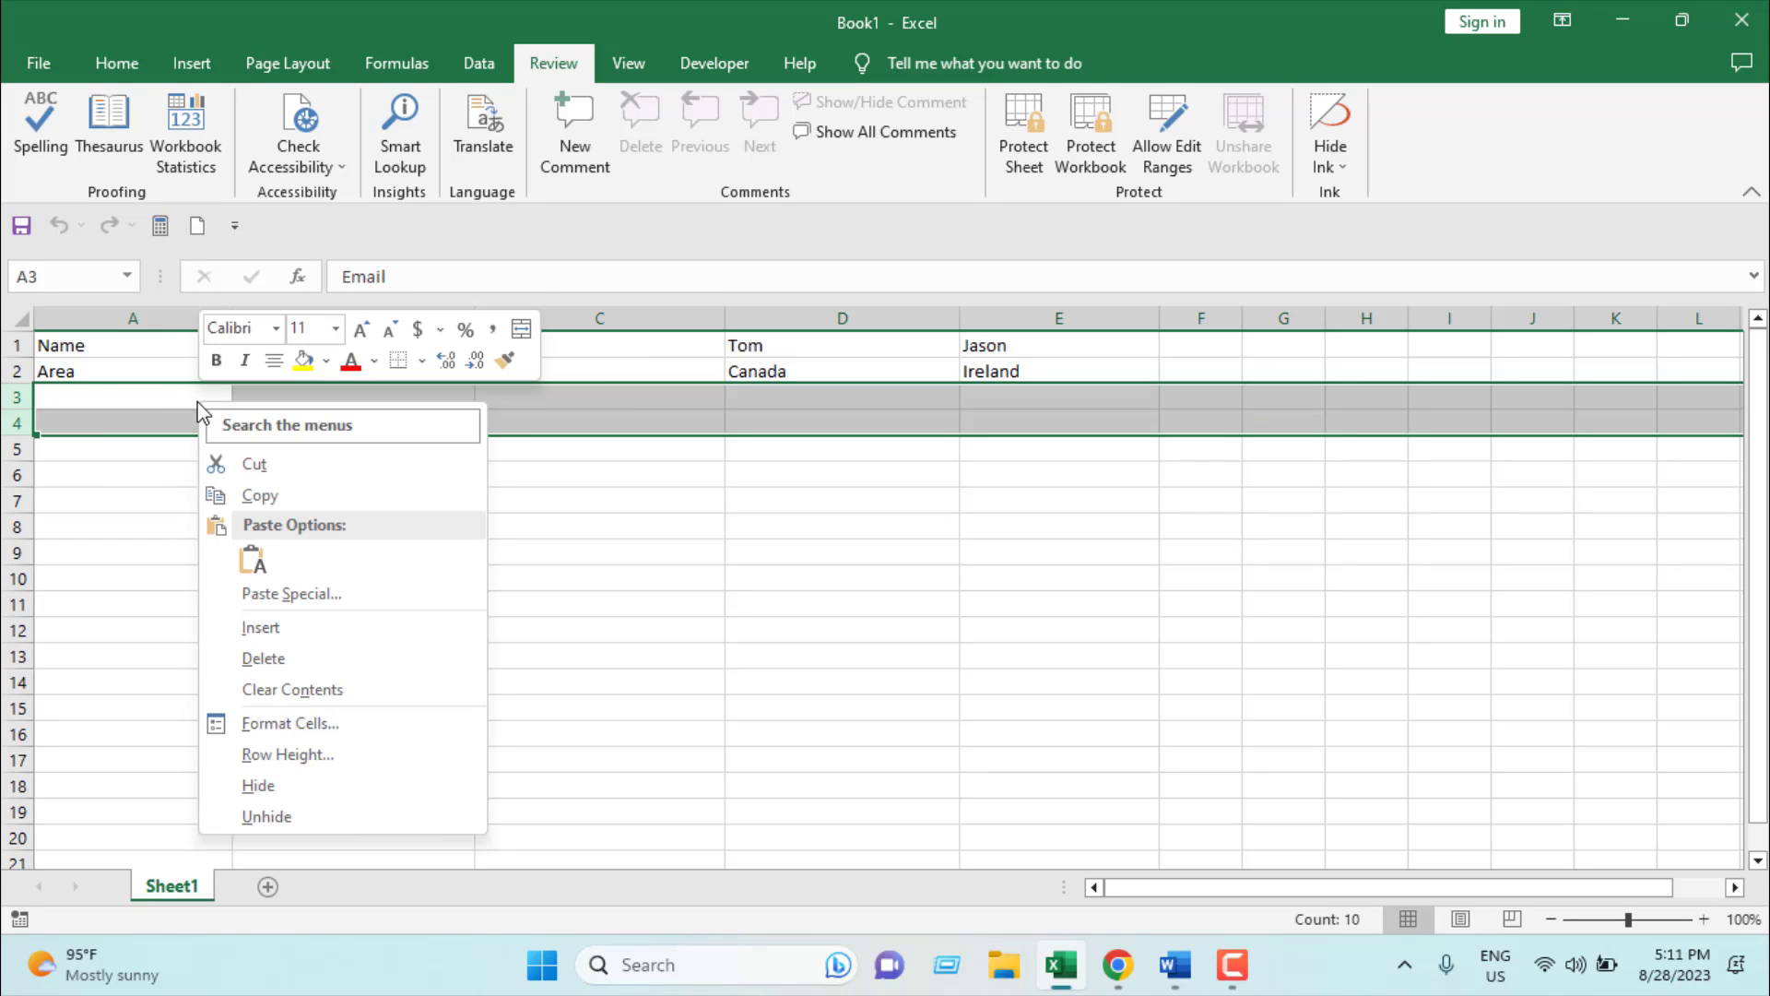
click(302, 729)
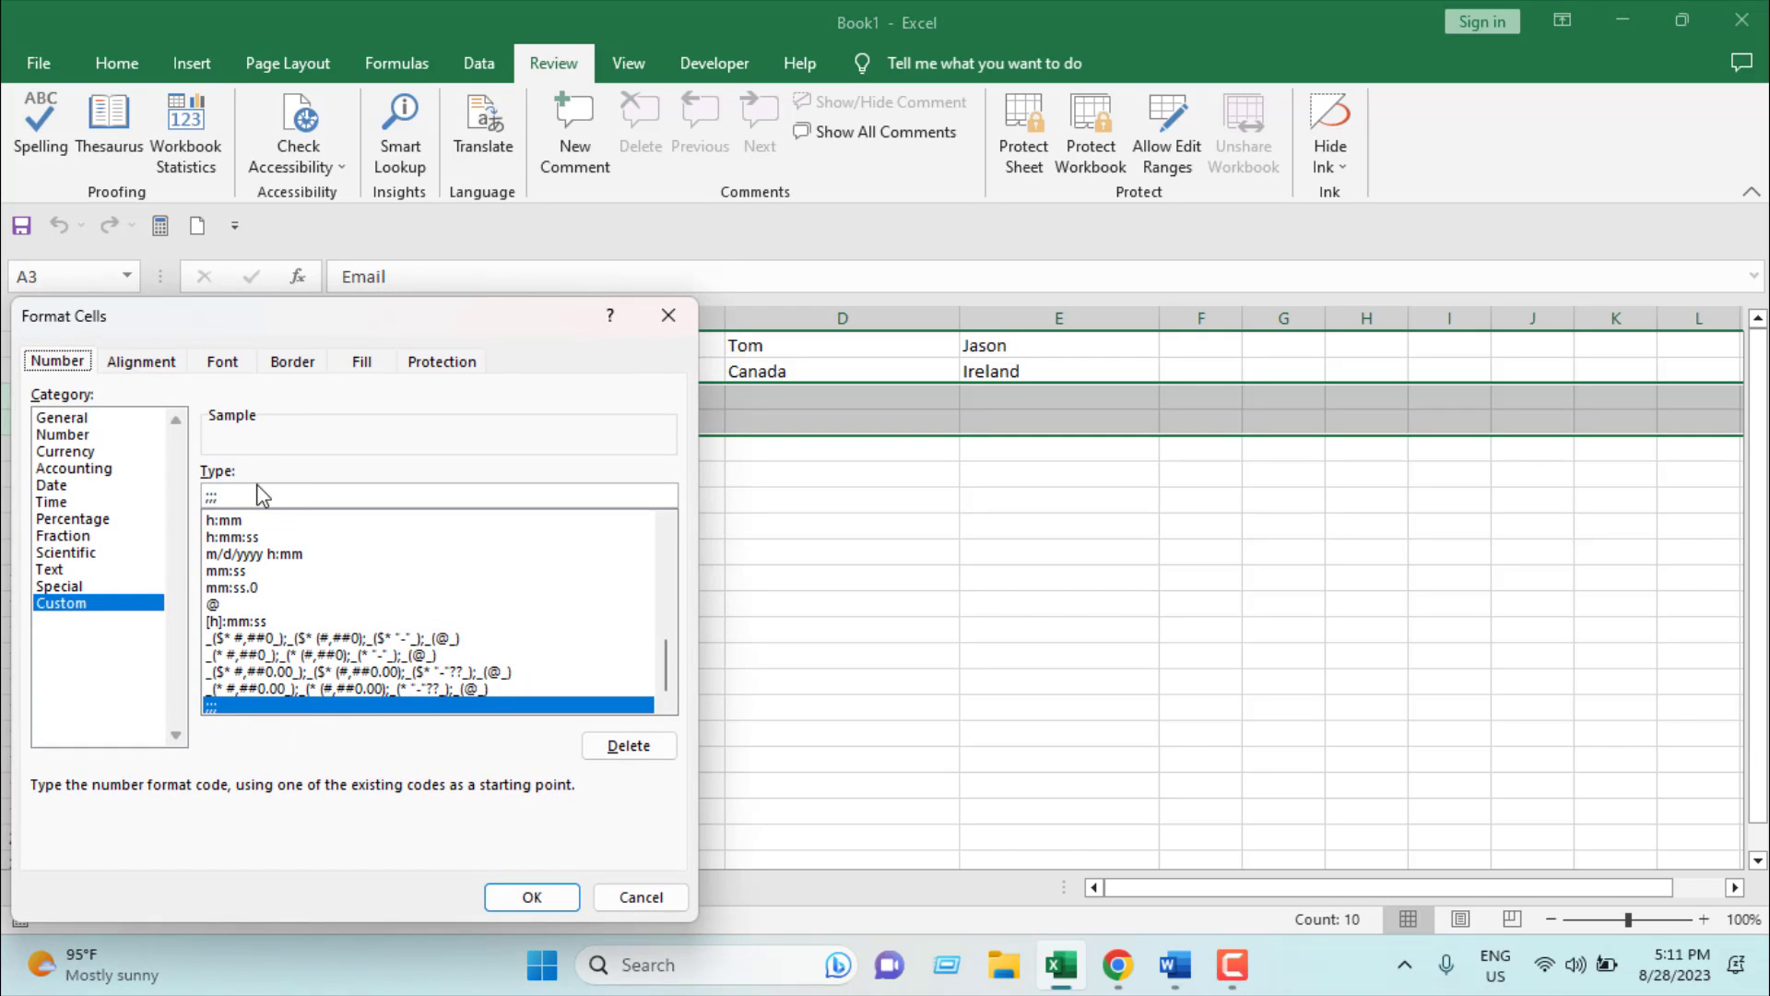
click(244, 496)
key(BackSpace)
key(BackSpace)
key(BackSpace)
click(534, 896)
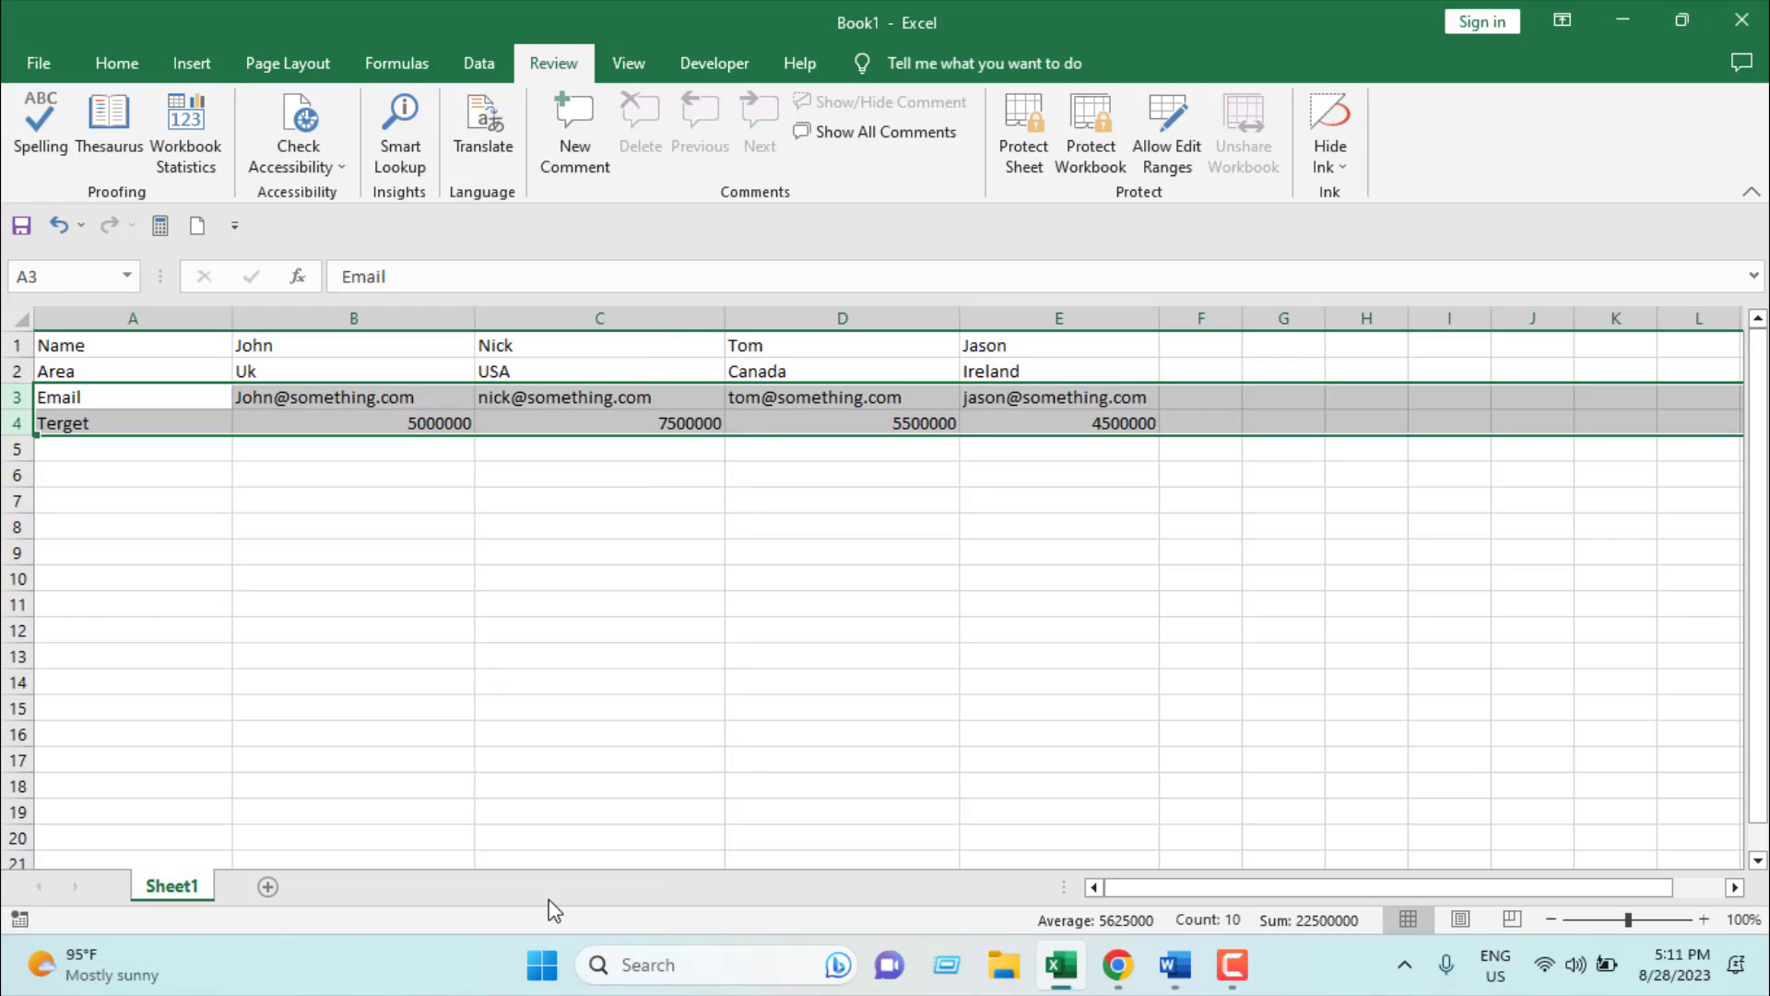
click(422, 668)
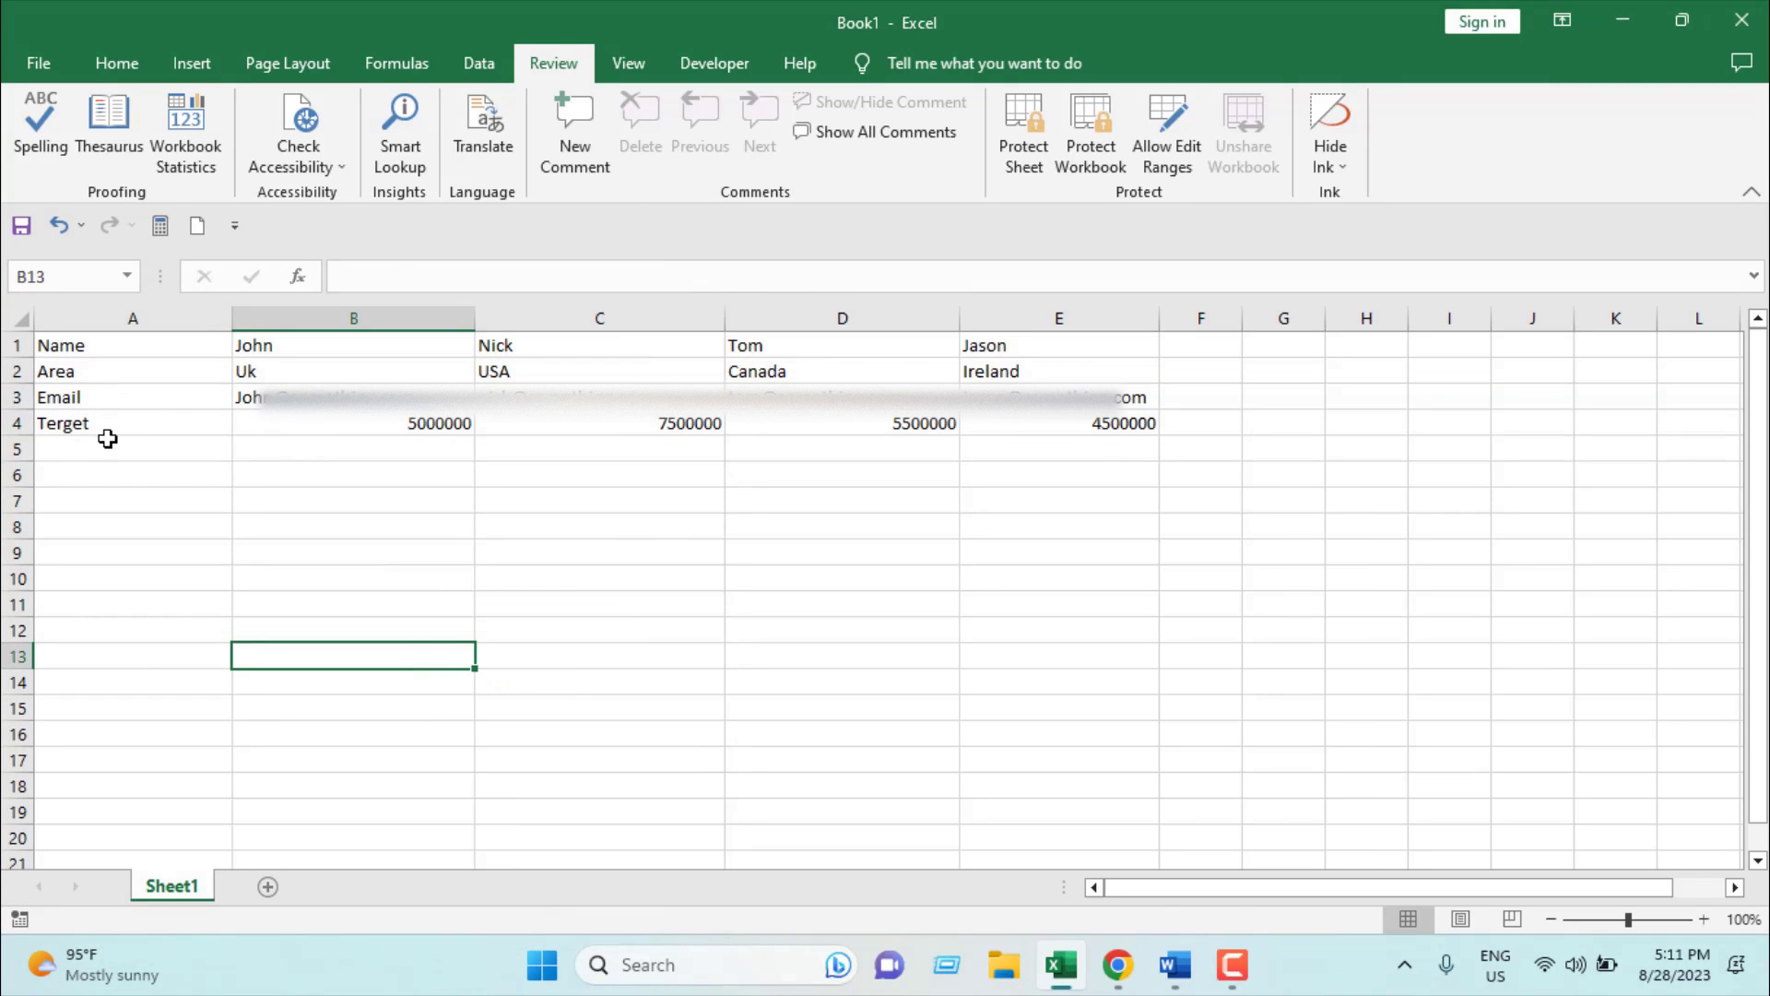